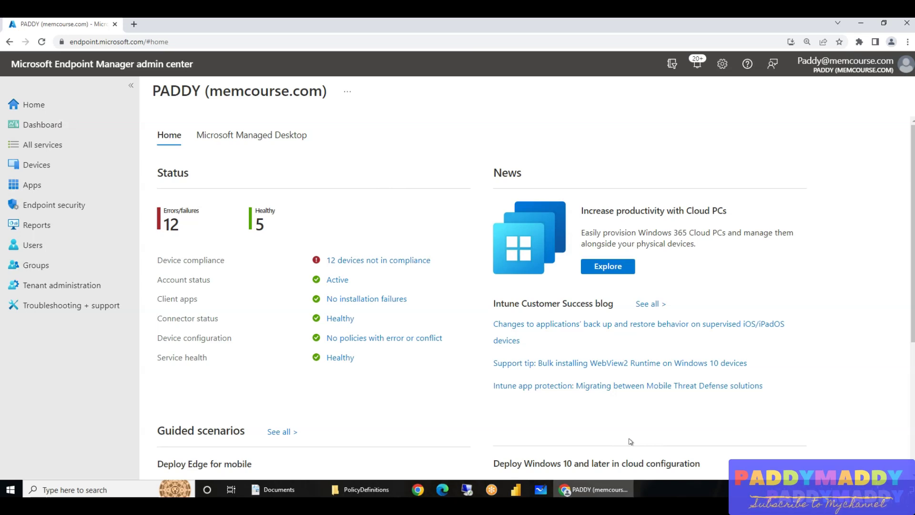
Open the configuration profiles for Windows devices.
left_click(50, 165)
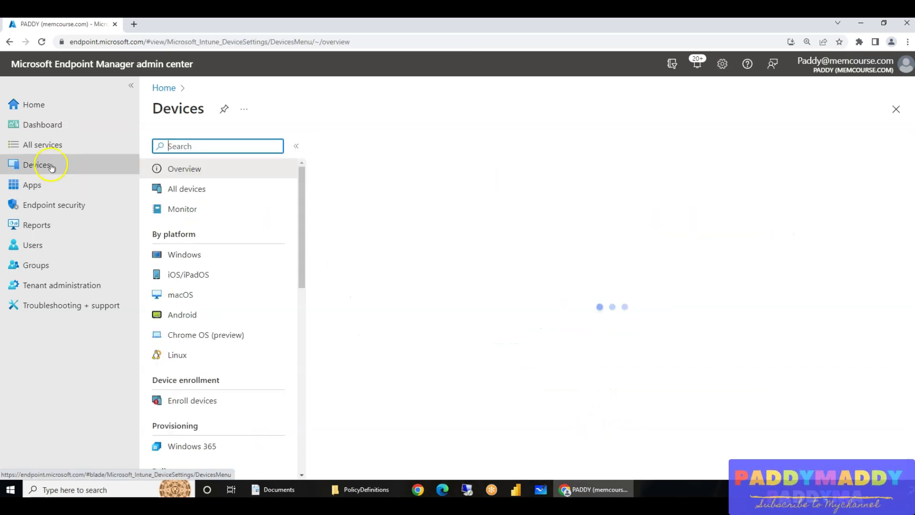
left_click(45, 163)
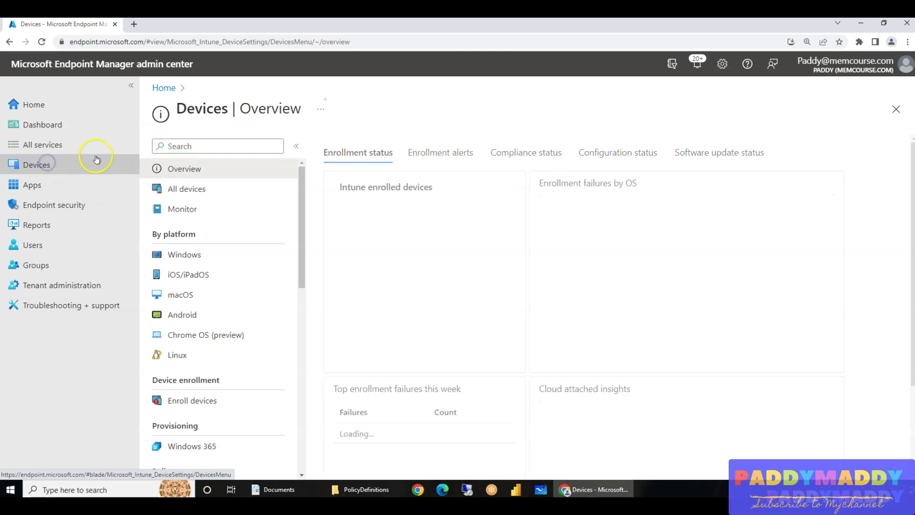
left_click(186, 255)
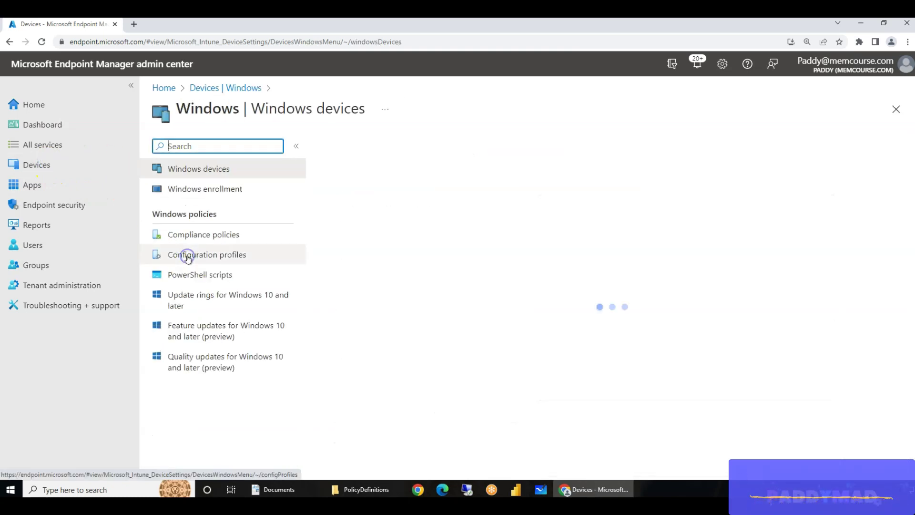
left_click(204, 255)
Start a new profile with platform Windows 10 and later and profile type Settings catalog.
left_click(360, 146)
left_click(640, 151)
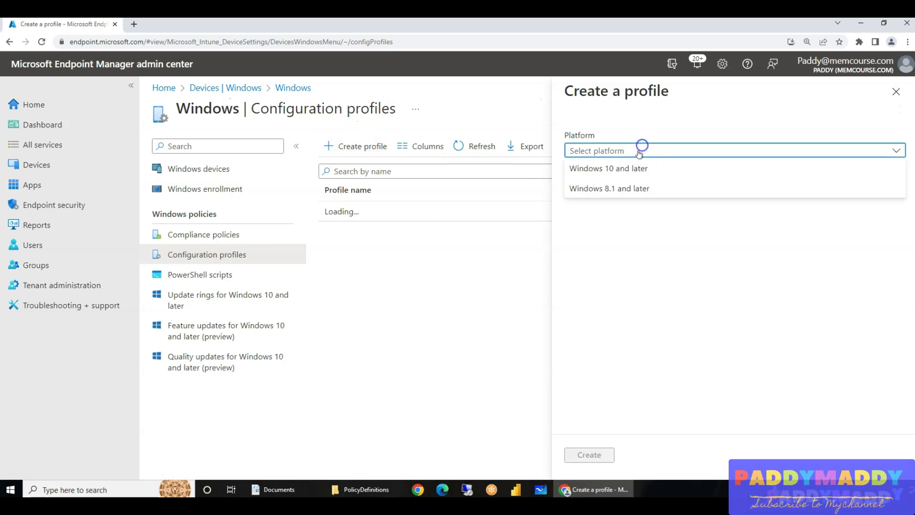
left_click(640, 150)
left_click(602, 151)
left_click(602, 168)
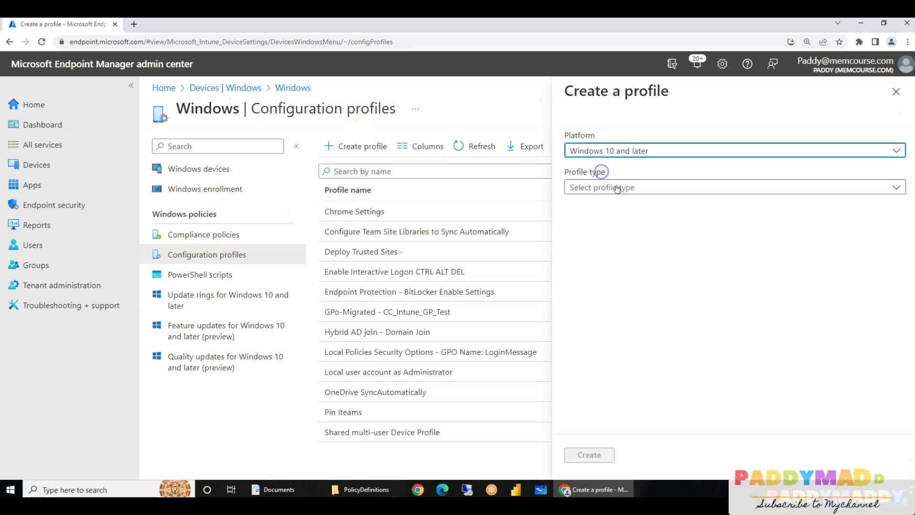
left_click(617, 188)
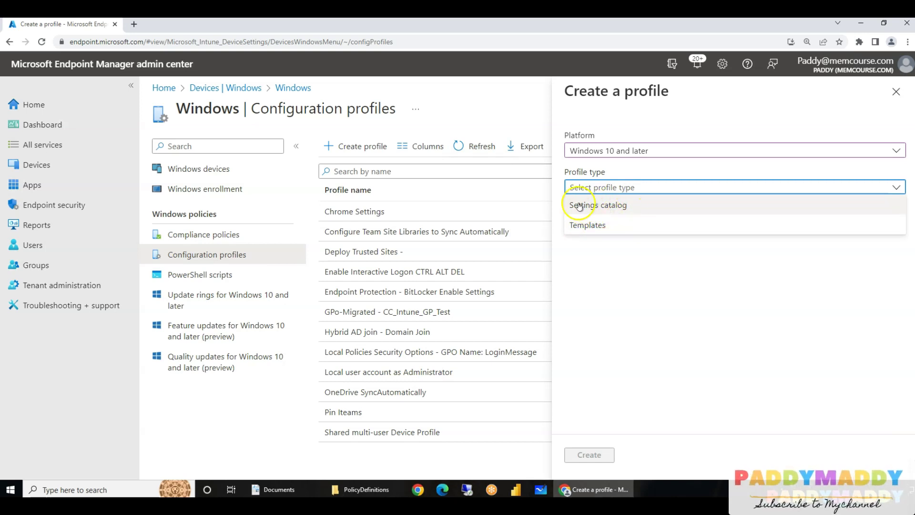
left_click(628, 206)
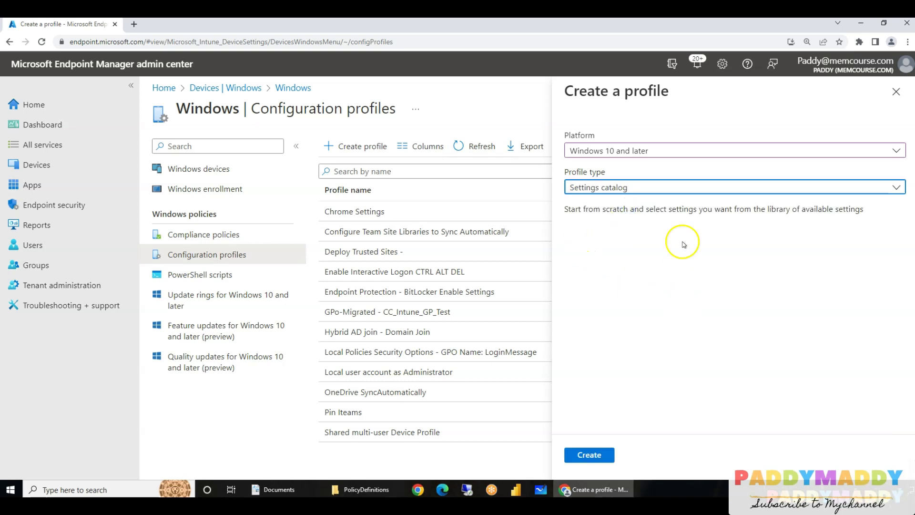
Change the profile type to Templates to look over the template list, and set it back to Settings catalog.
left_click(632, 186)
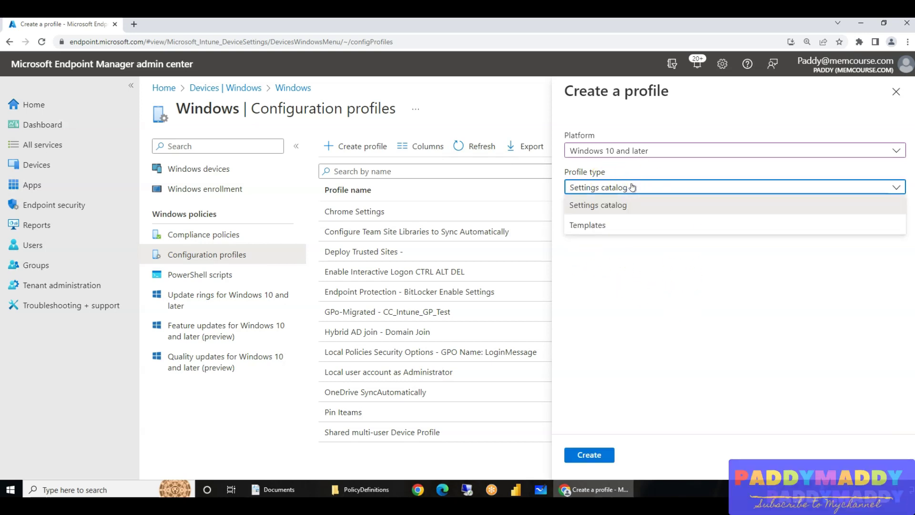
left_click(616, 225)
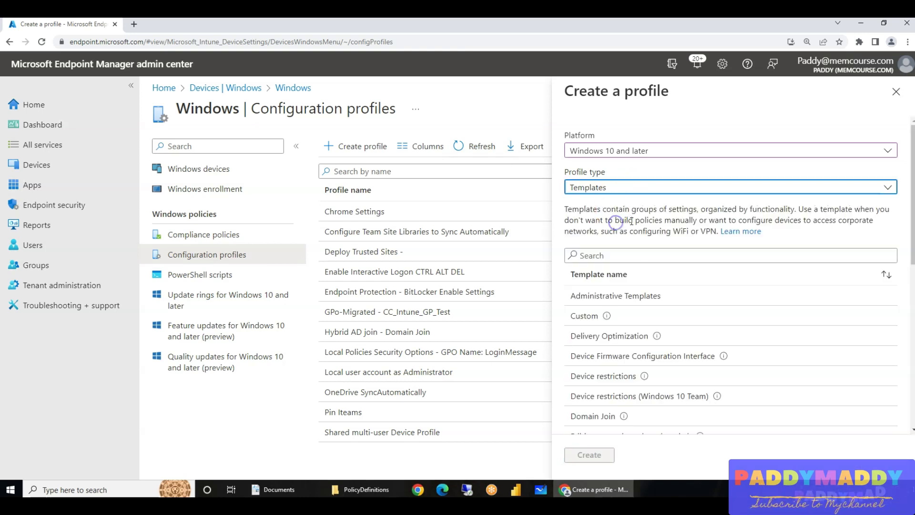
scroll(751, 316, "down", 1)
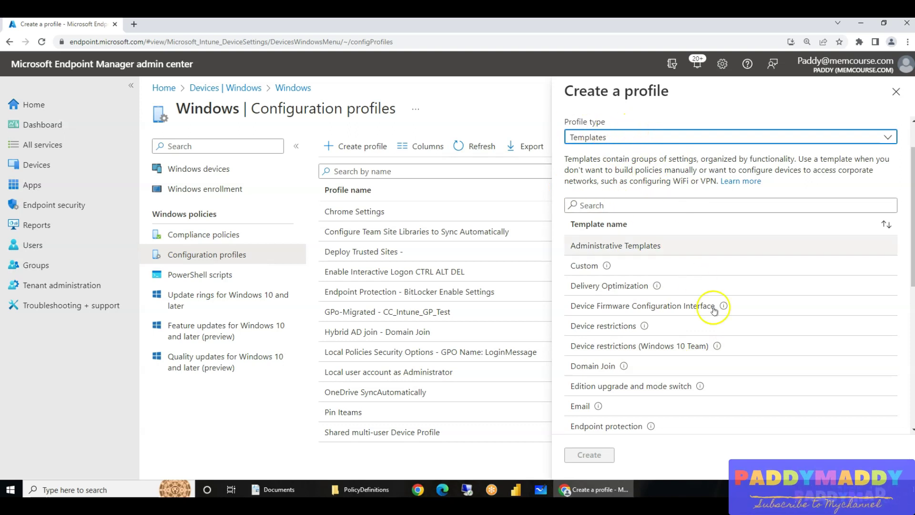
scroll(730, 331, "down", 1)
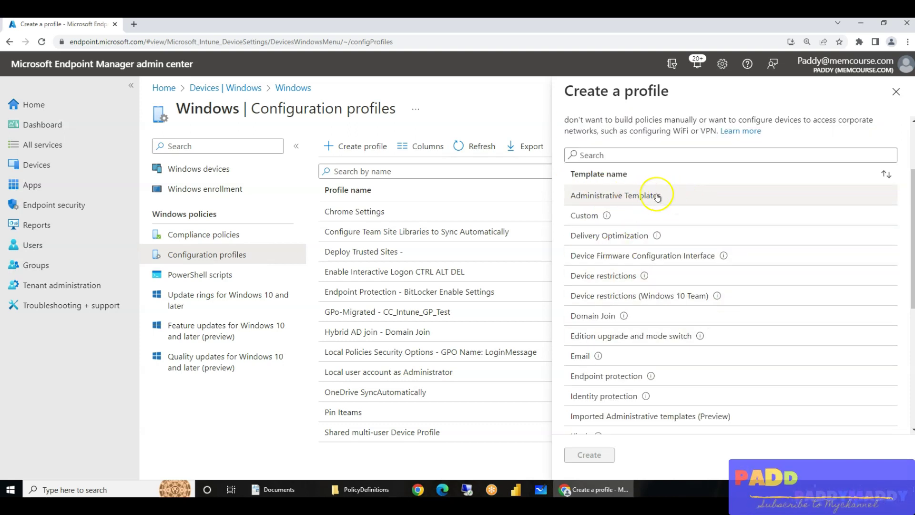
scroll(657, 196, "up", 2)
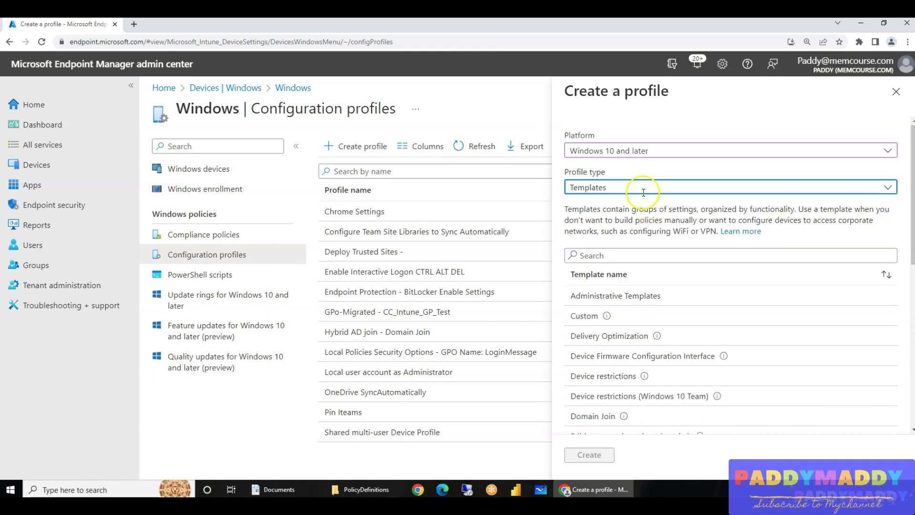
left_click(641, 187)
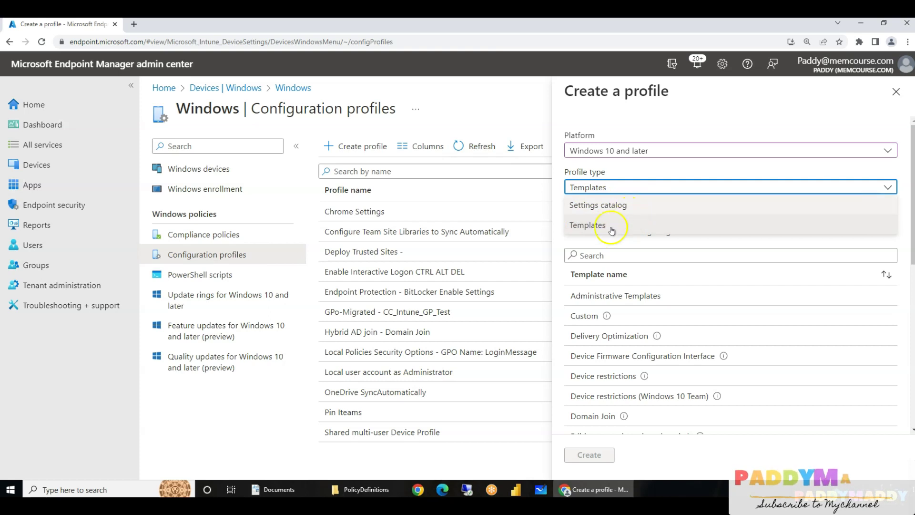
left_click(644, 205)
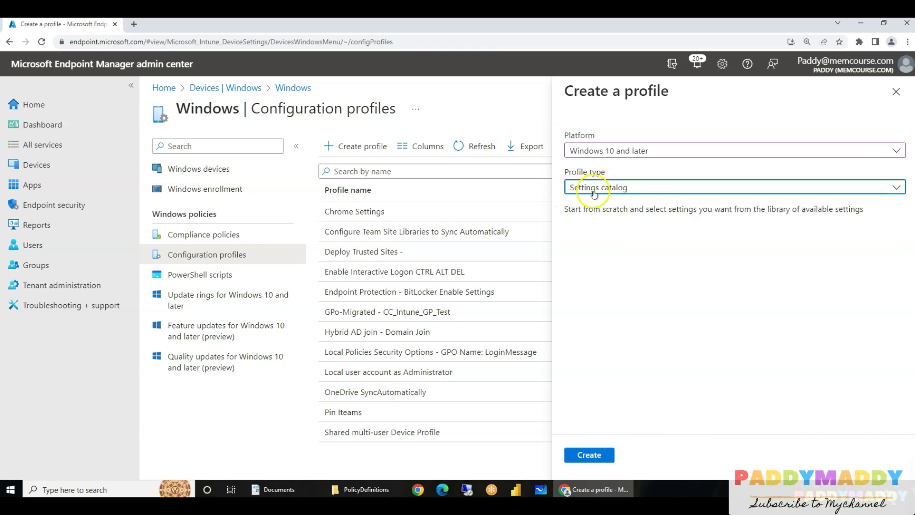
Create the profile, name it "Windows Updates" and continue to its configuration settings.
left_click(593, 452)
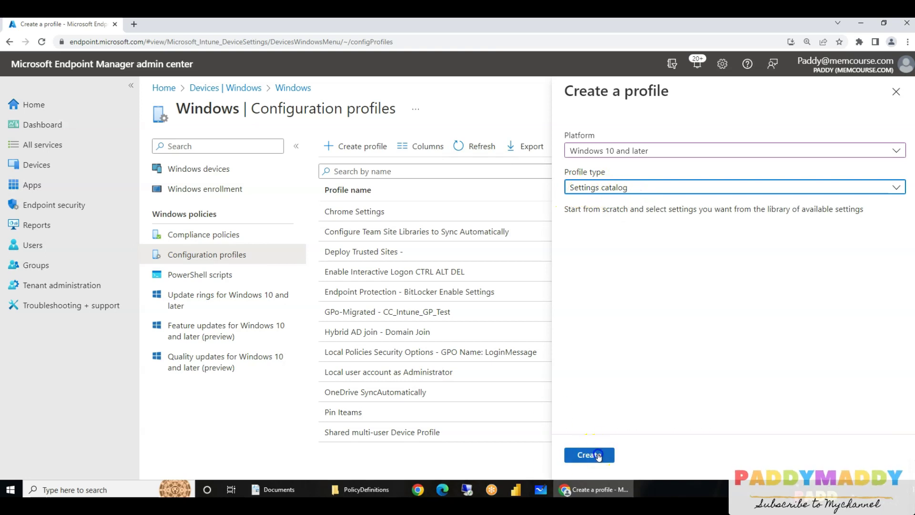
left_click(379, 186)
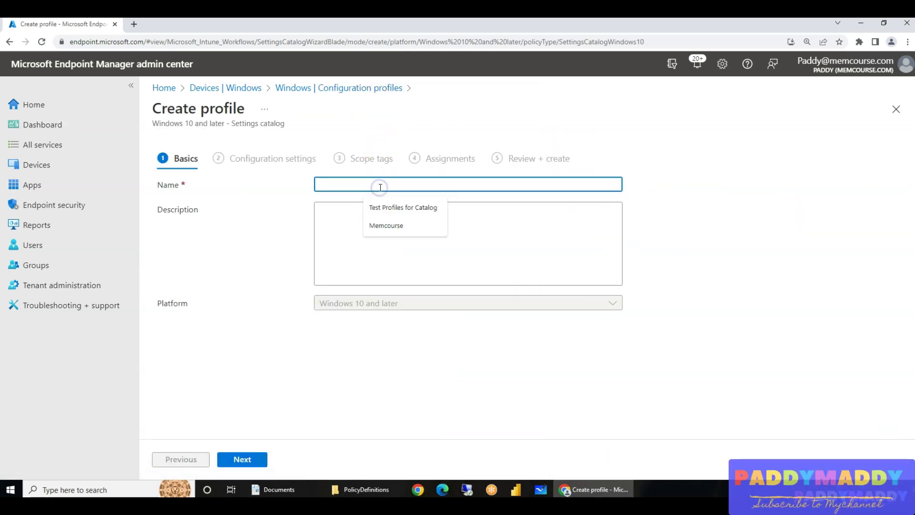
type("Windows Updates")
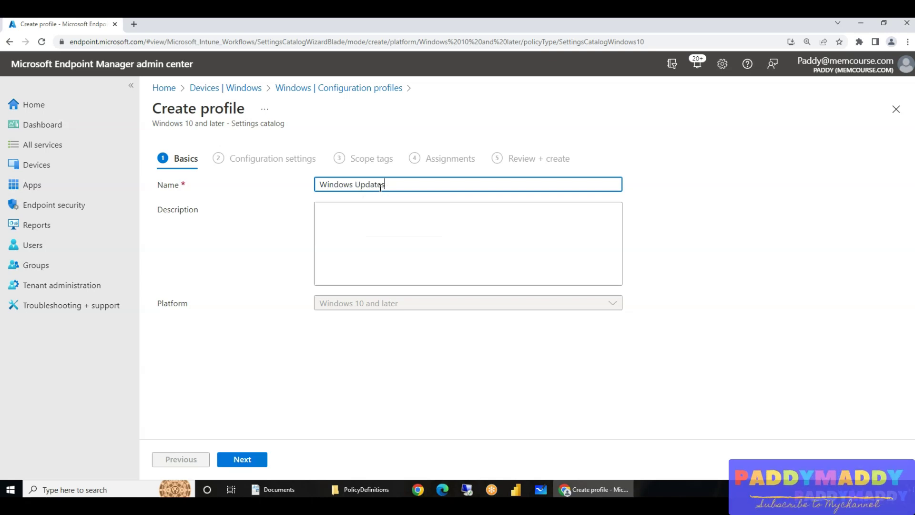
left_click(251, 458)
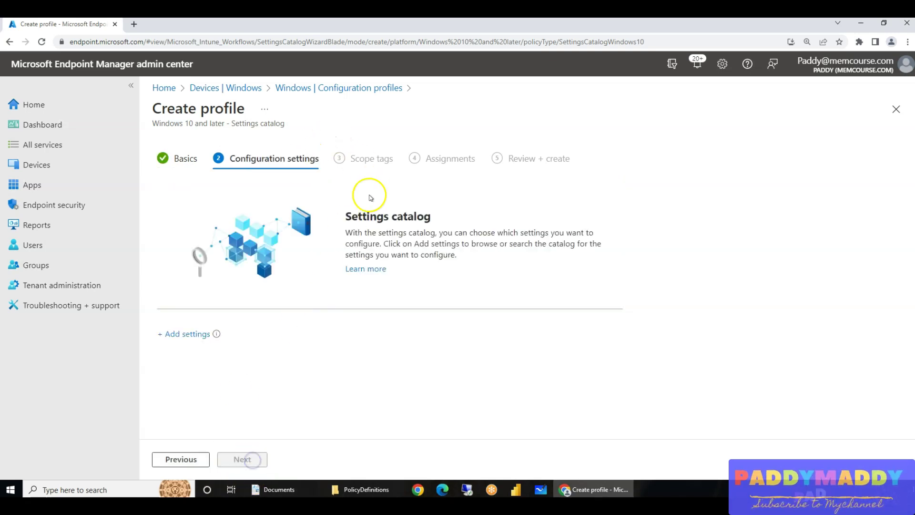
Open the settings picker, look through its categories and search for "Windows Updates".
left_click(193, 334)
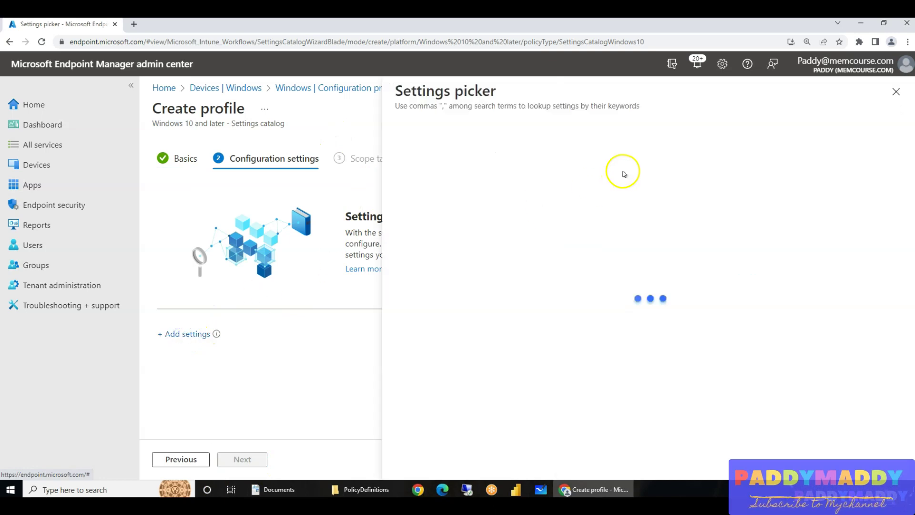
left_click(486, 123)
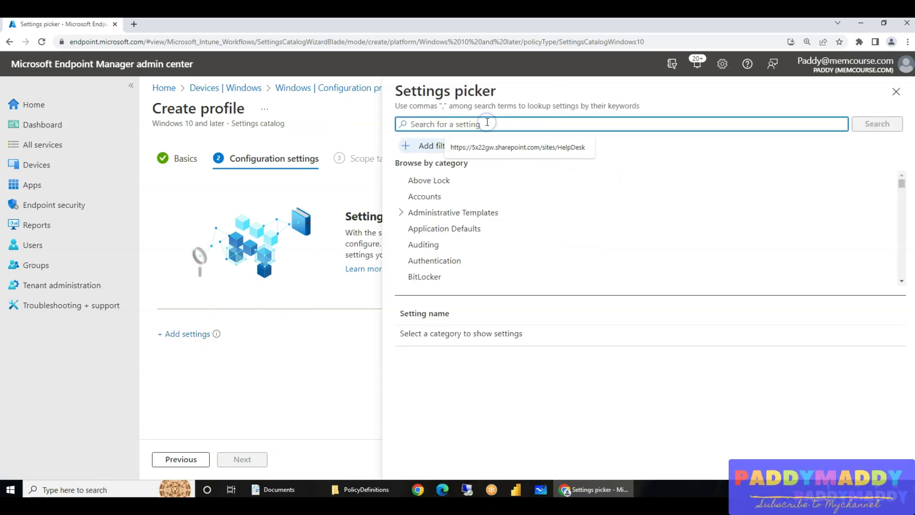
type("Windows Updates")
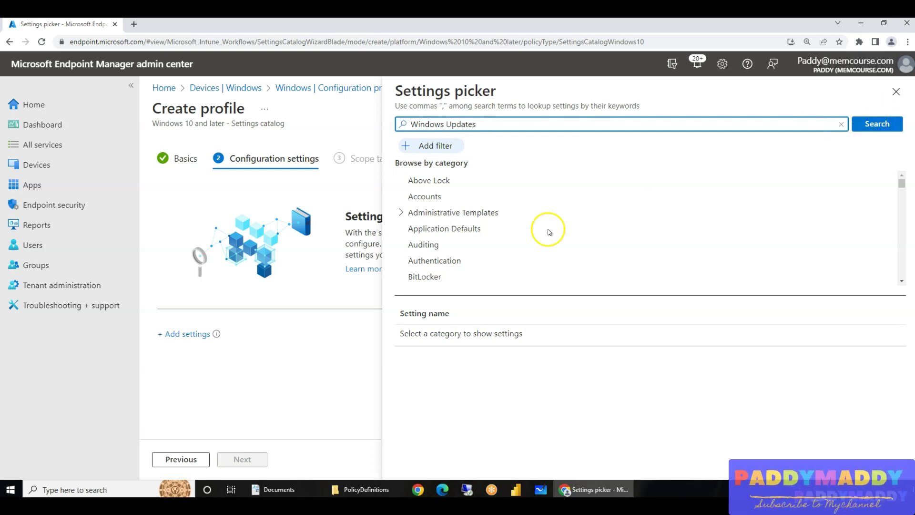
left_click(400, 213)
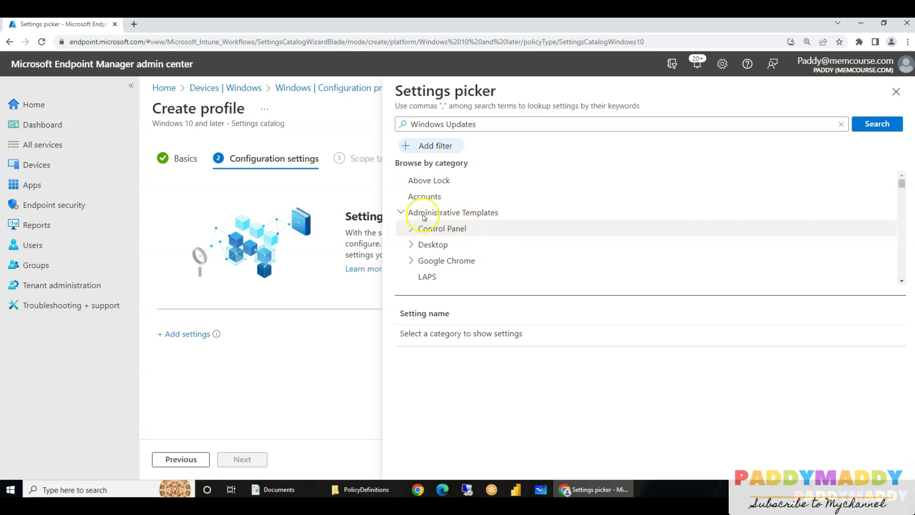
scroll(565, 249, "down", 15)
scroll(627, 250, "down", 20)
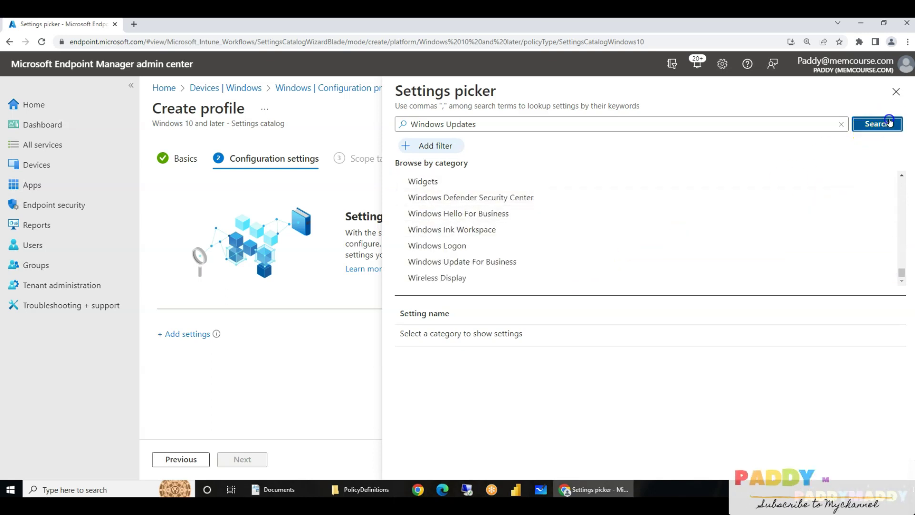
left_click(872, 124)
Try shortening the settings search to "Windows".
left_click(446, 128)
left_click_drag(446, 125, 597, 125)
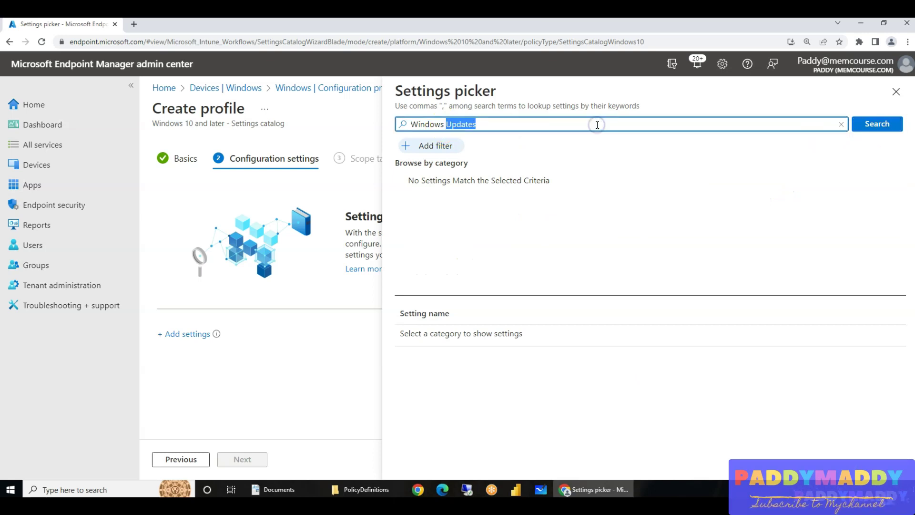
key("Return")
left_click(872, 124)
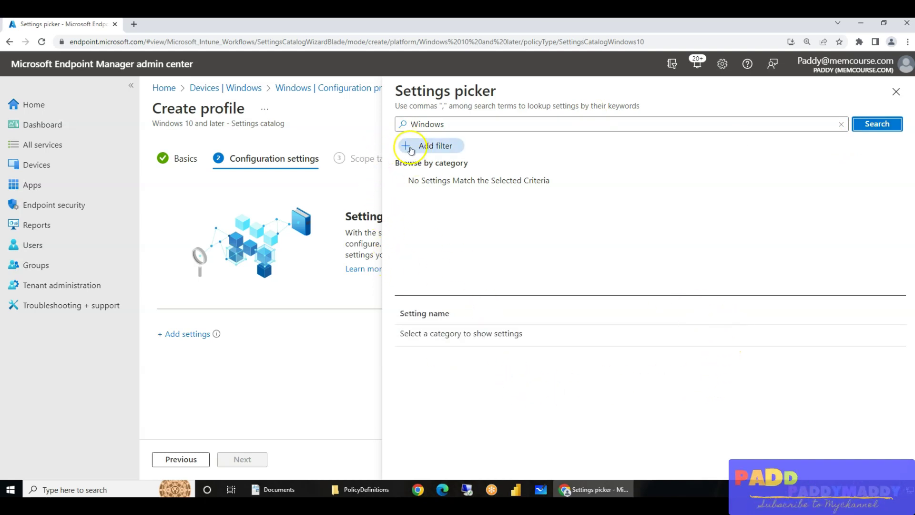
left_click(408, 145)
left_click(524, 285)
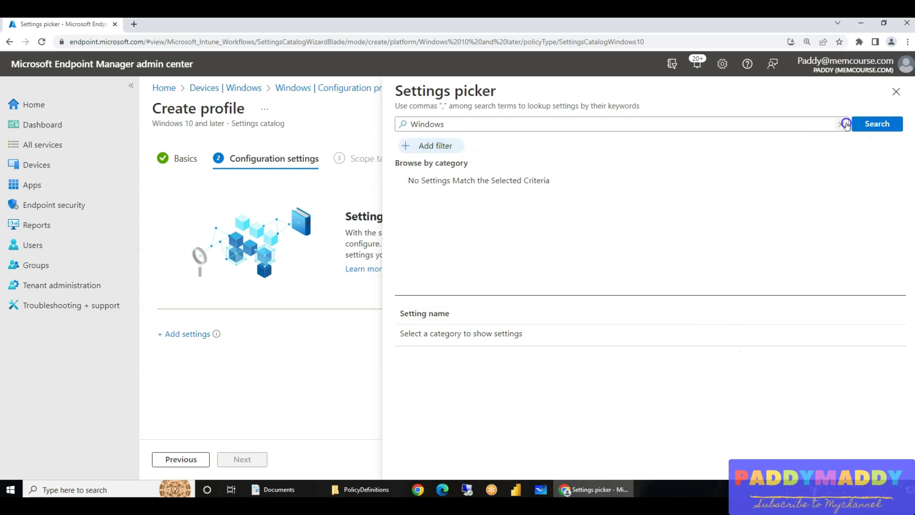
Search the settings for "Update" instead and show the settings of the Windows Update For Business category.
left_click(841, 124)
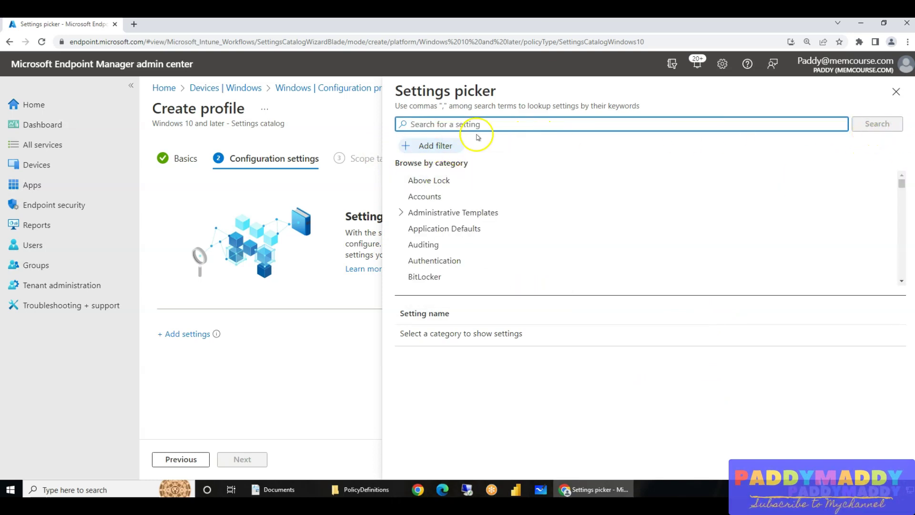
type("Update")
key("Return")
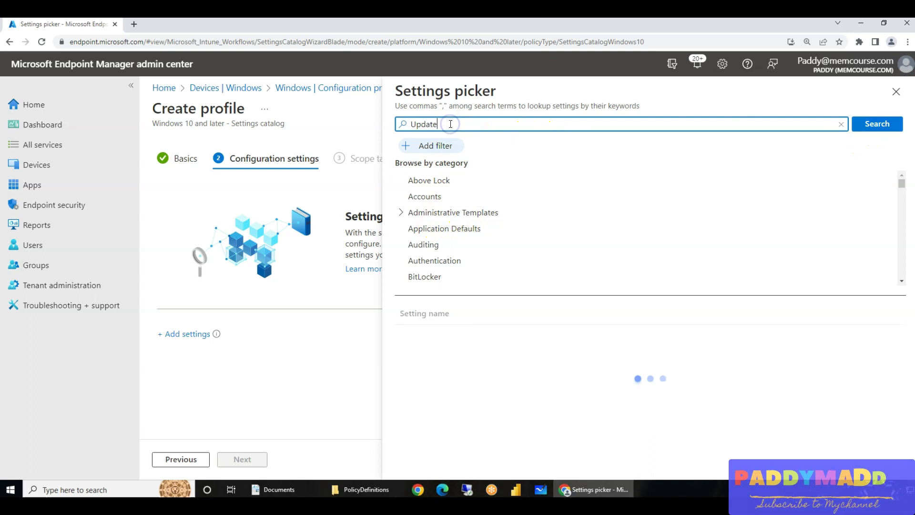
scroll(577, 262, "down", 8)
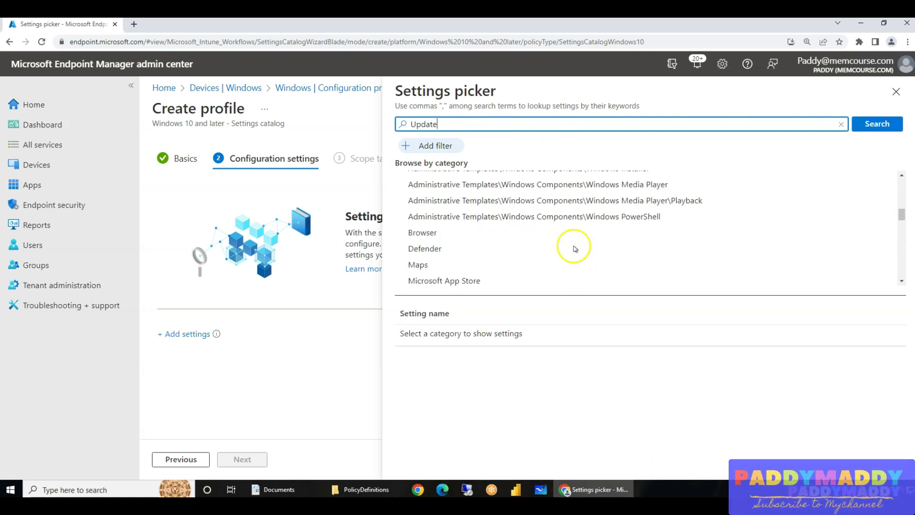
scroll(577, 259, "up", 2)
scroll(588, 235, "down", 3)
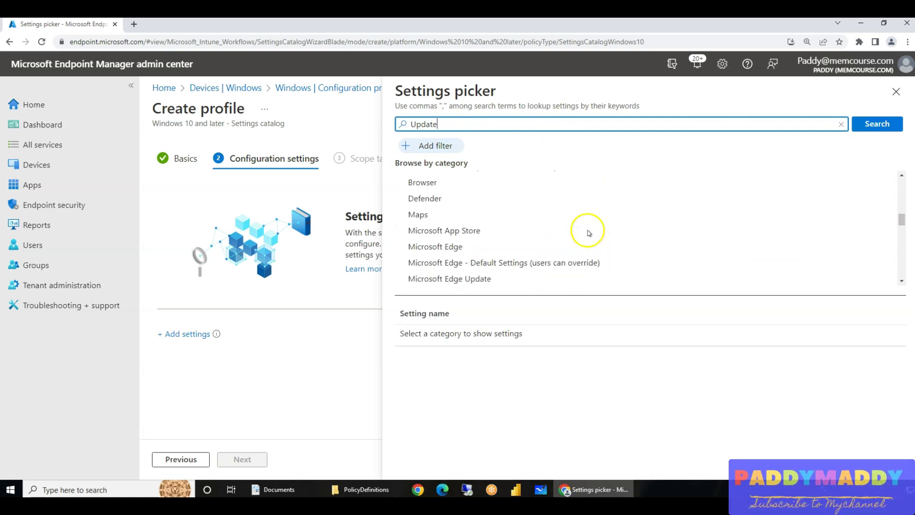
scroll(589, 238, "up", 2)
scroll(586, 274, "down", 10)
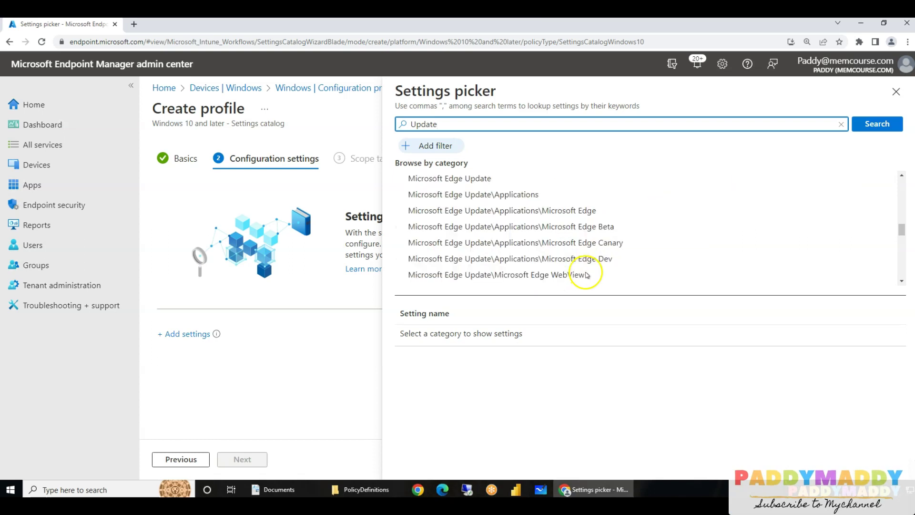
scroll(587, 274, "down", 5)
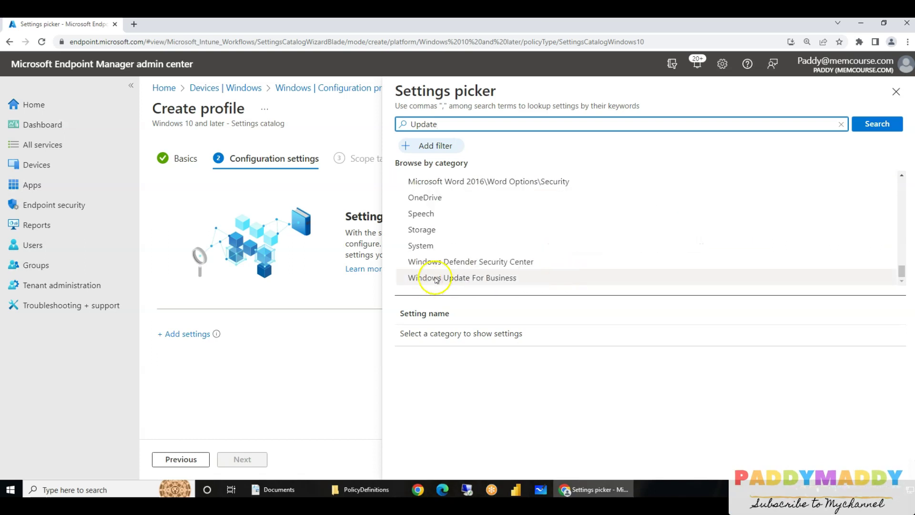
left_click(434, 277)
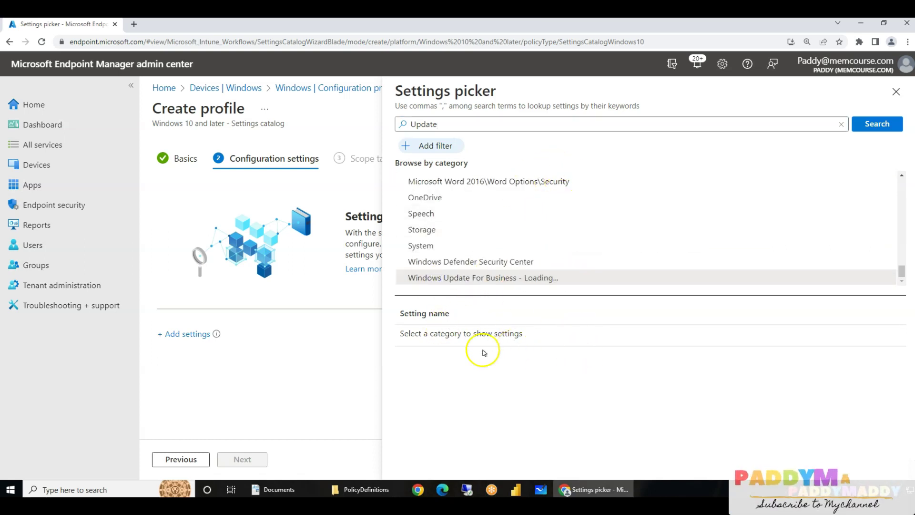
Add Engaged Restart Snooze Schedule and Engaged Restart Snooze Schedule For Feature Updates to the profile and continue to its scope tags.
scroll(581, 412, "down", 10)
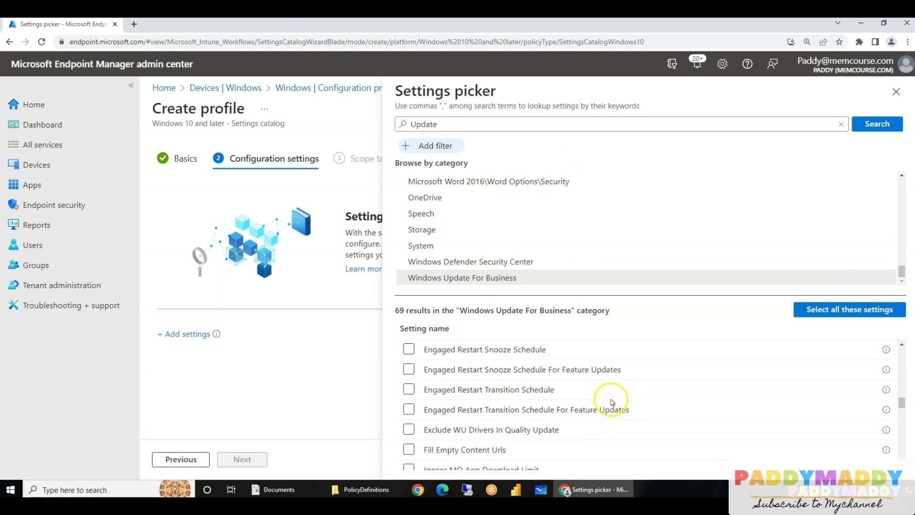
left_click(409, 349)
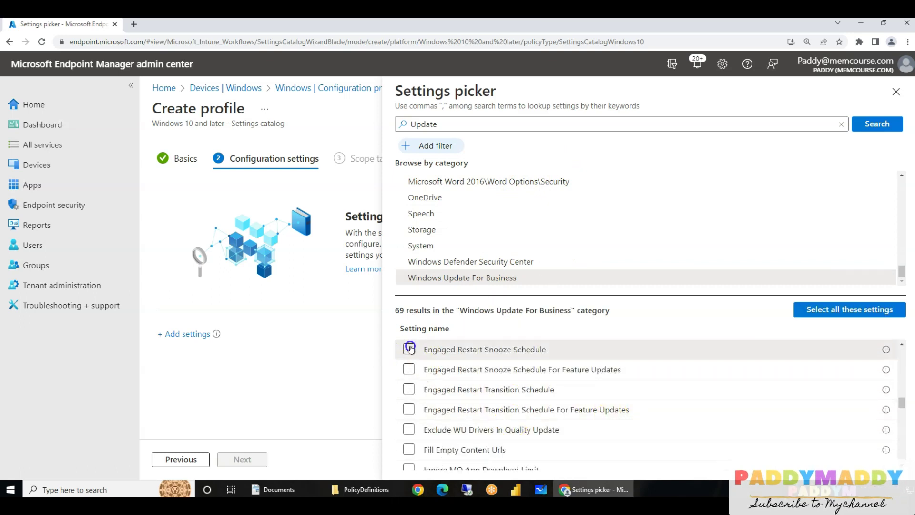
left_click(409, 368)
left_click(241, 459)
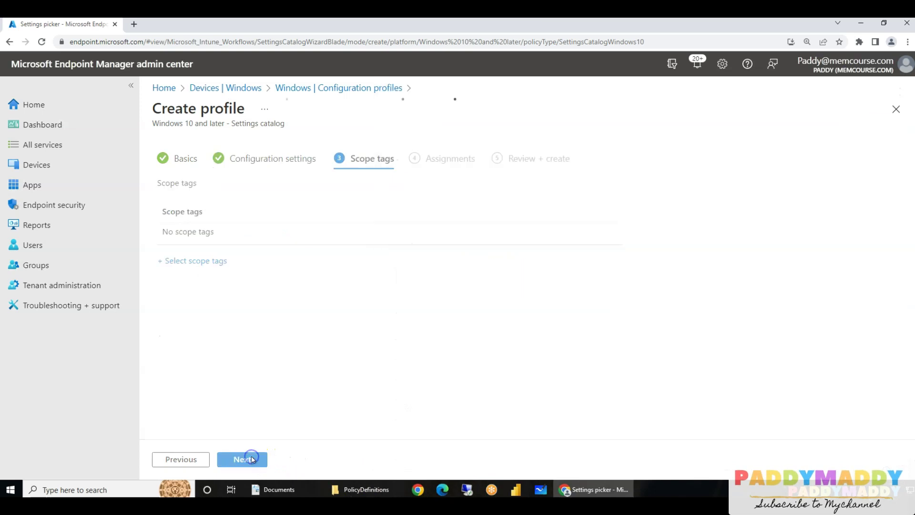
Review the two restart snooze values in the configuration settings, continue to the assignments, and leave the profile for the home page.
left_click(280, 161)
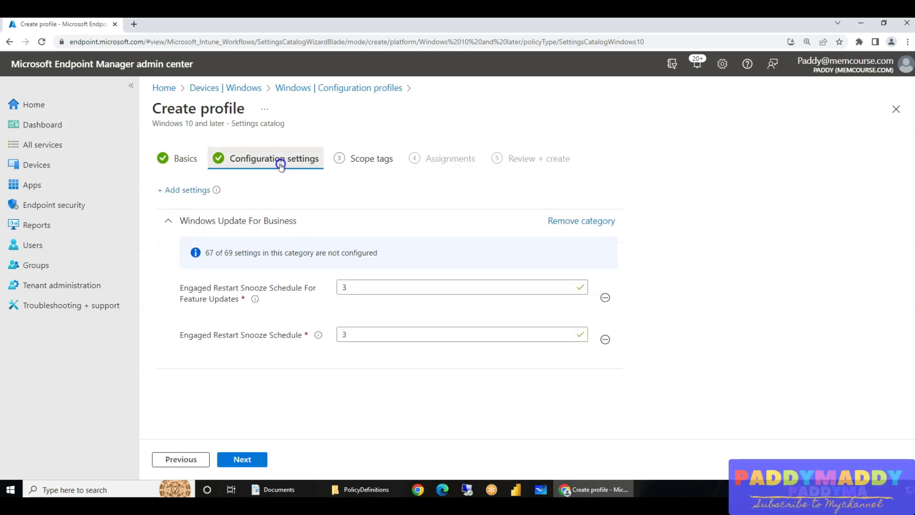
double_click(347, 289)
double_click(368, 334)
left_click(244, 459)
left_click(250, 466)
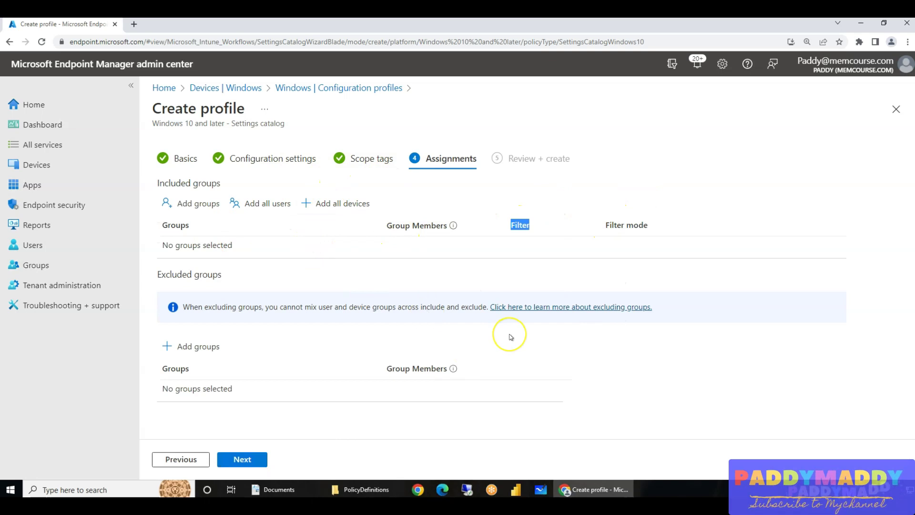
left_click(30, 106)
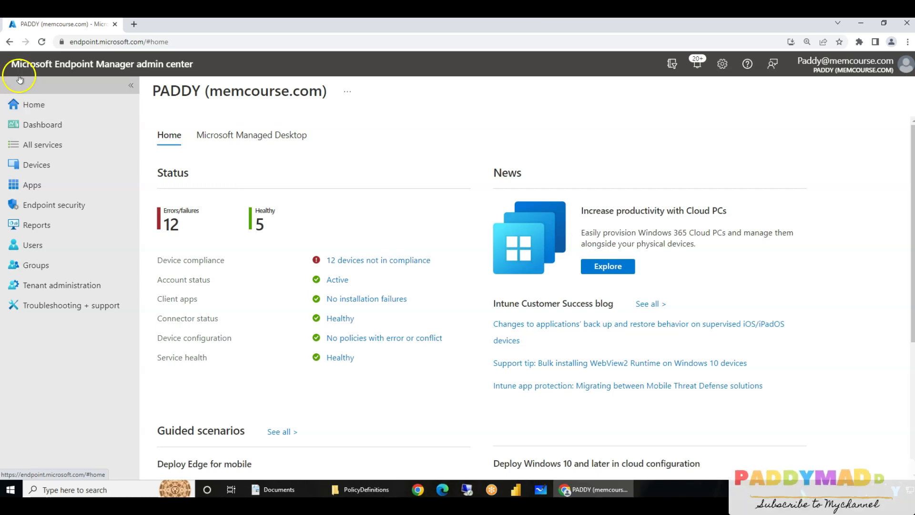
Switch to Group Policy Management on the domain controller and open the CC_Intune_GP_Test policy under GP-Import-Test.
left_click(151, 508)
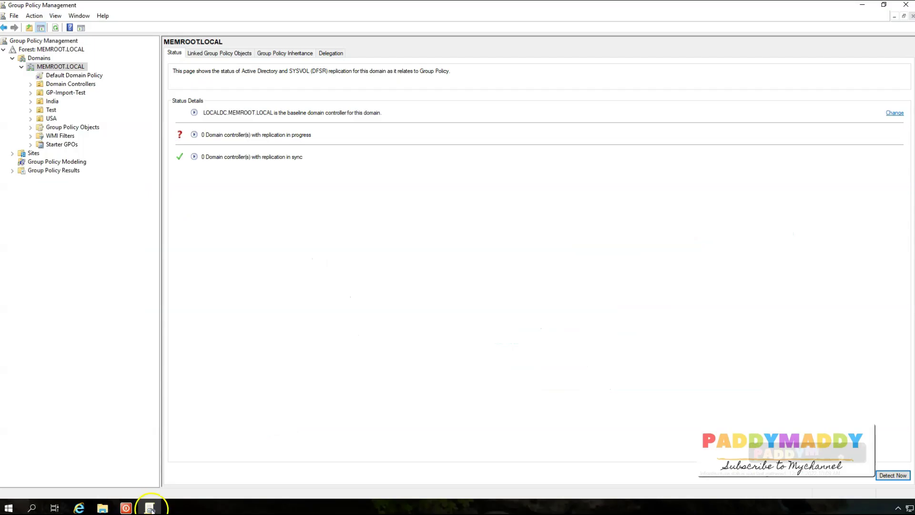
left_click(151, 508)
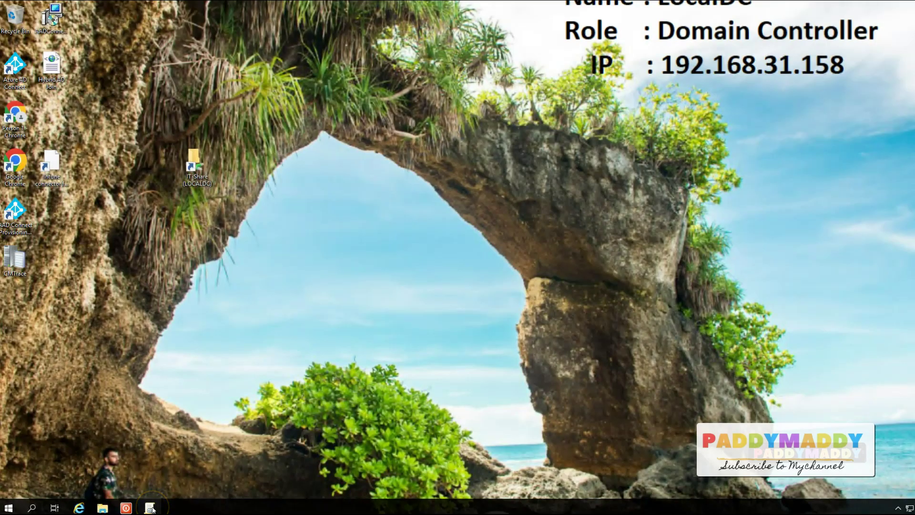
left_click(150, 507)
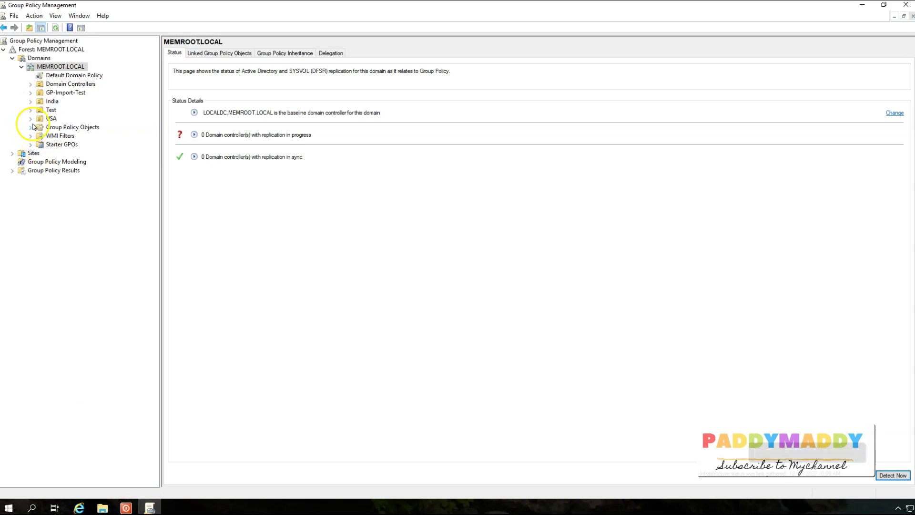
left_click(32, 92)
left_click(65, 92)
left_click(79, 101)
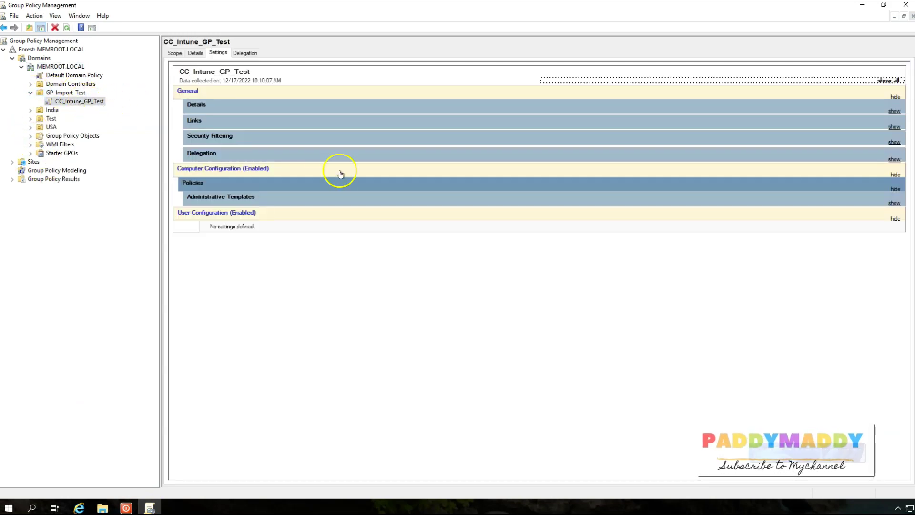
Show all settings of the policy and examine its DNS Client, OneDrive and Windows Update policies.
left_click(885, 81)
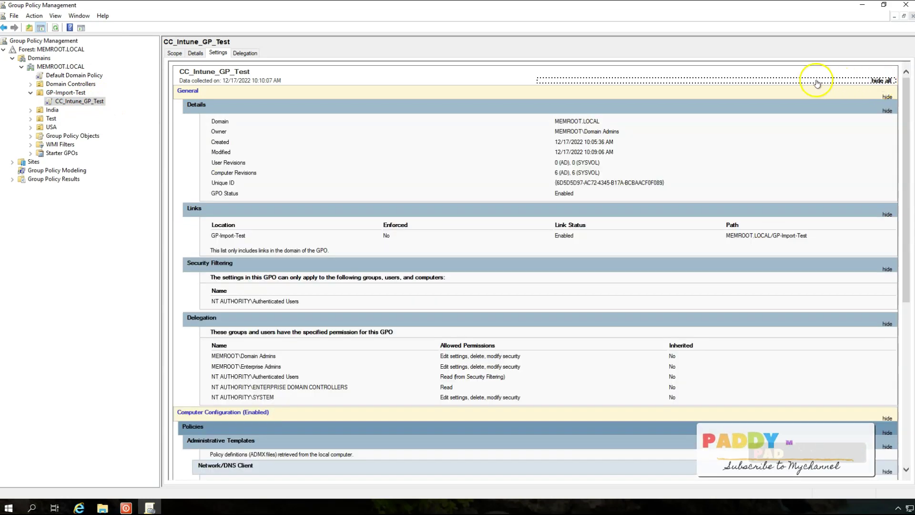
scroll(592, 270, "down", 6)
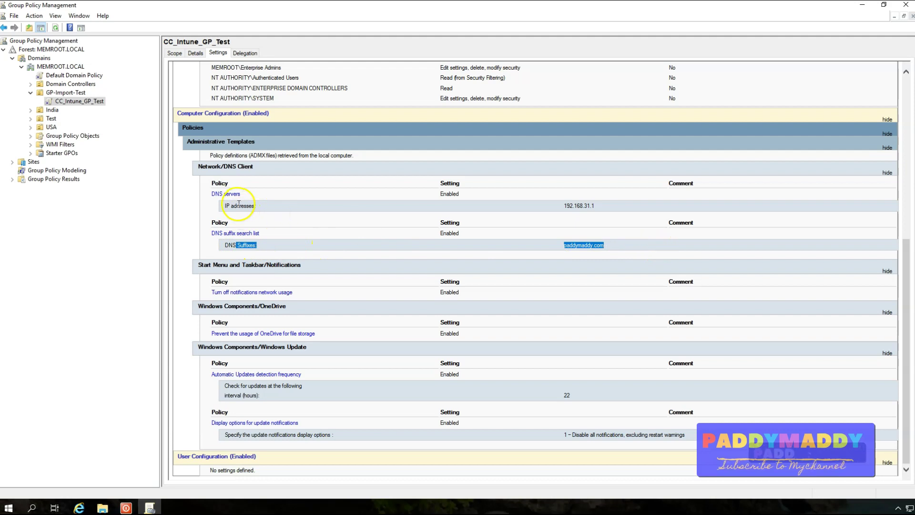
left_click_drag(232, 206, 631, 206)
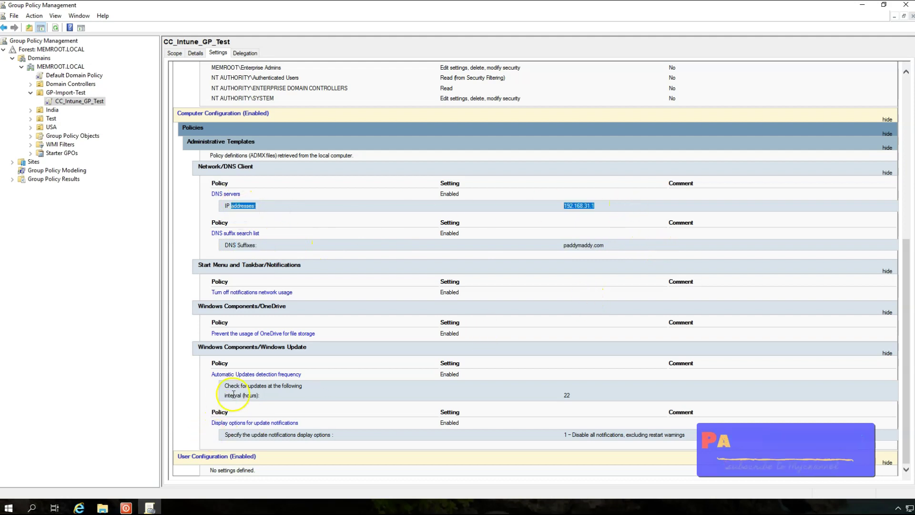
left_click_drag(225, 395, 382, 388)
left_click_drag(258, 347, 542, 352)
left_click(542, 351)
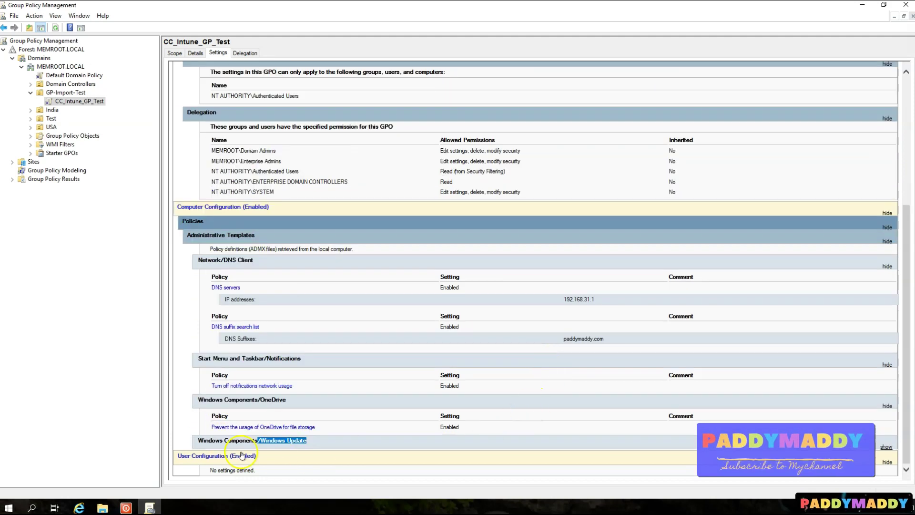
left_click(266, 446)
scroll(422, 367, "down", 2)
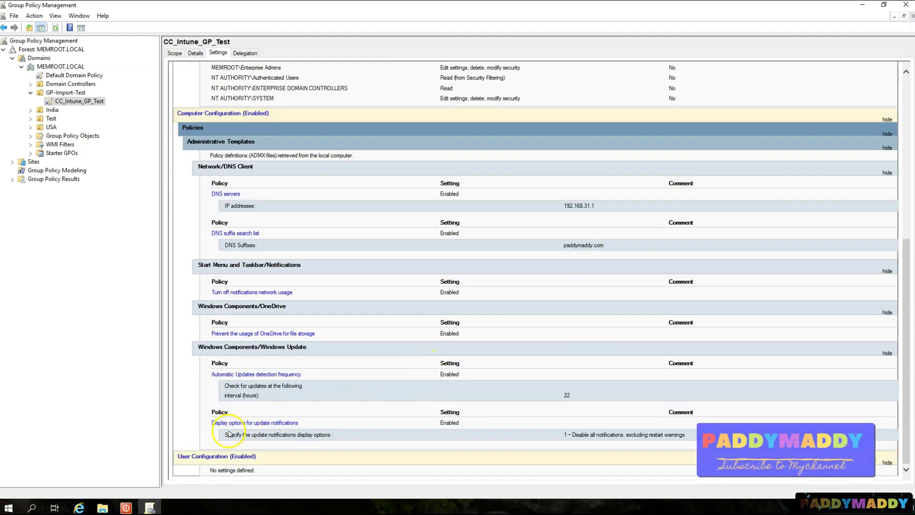
left_click_drag(228, 434, 313, 434)
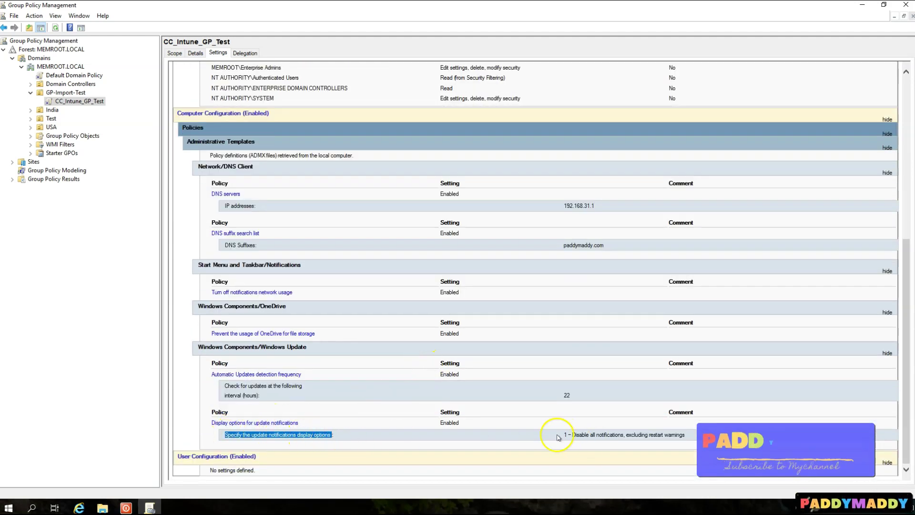
left_click_drag(563, 434, 682, 432)
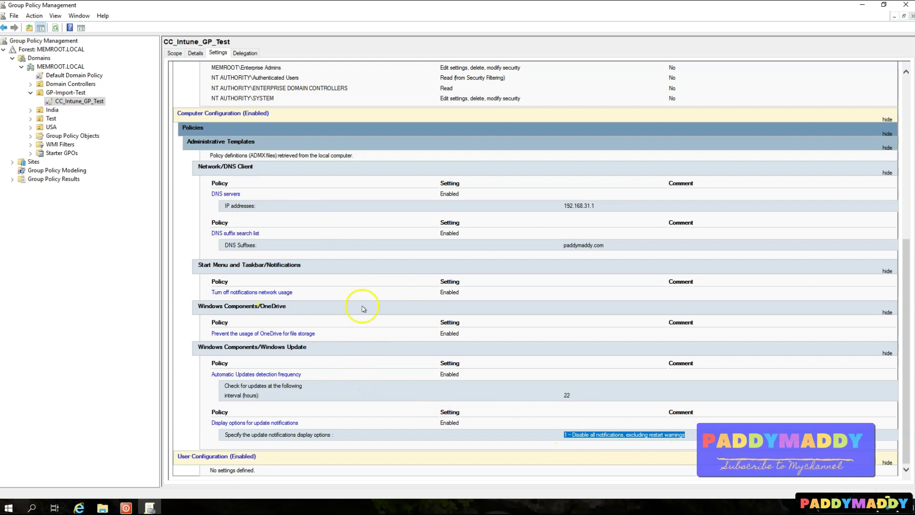
Save the report of the CC_Intune_GP_Test policy to the Desktop as an XML file.
right_click(91, 101)
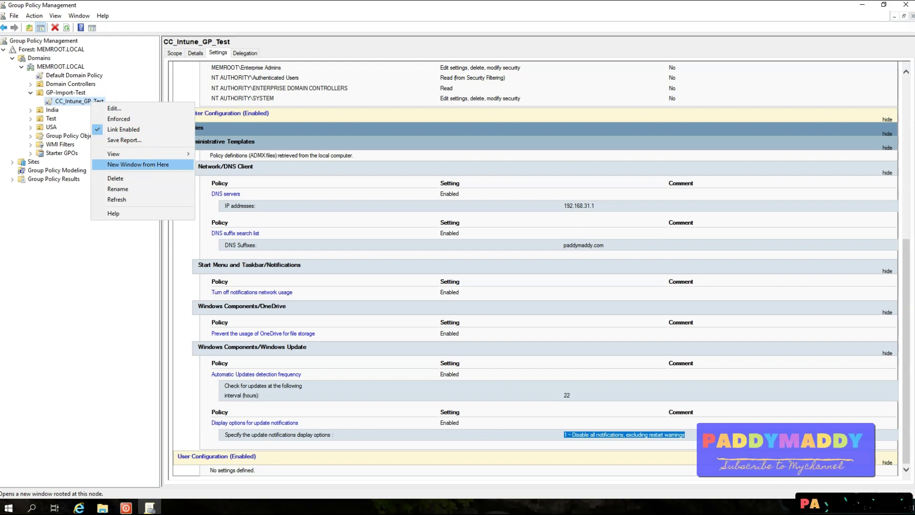
left_click_drag(120, 89, 191, 73)
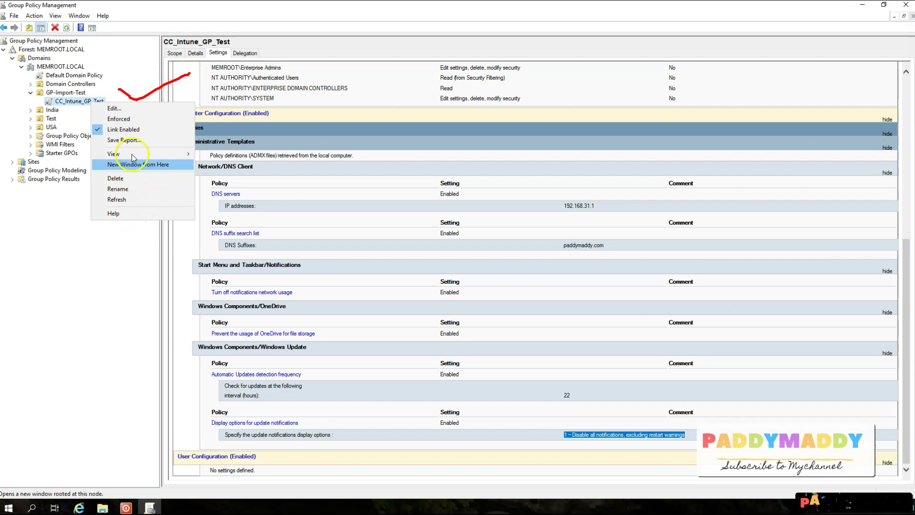
mouse_move(151, 137)
left_mouse_down()
mouse_move(93, 145)
mouse_move(153, 143)
left_mouse_up()
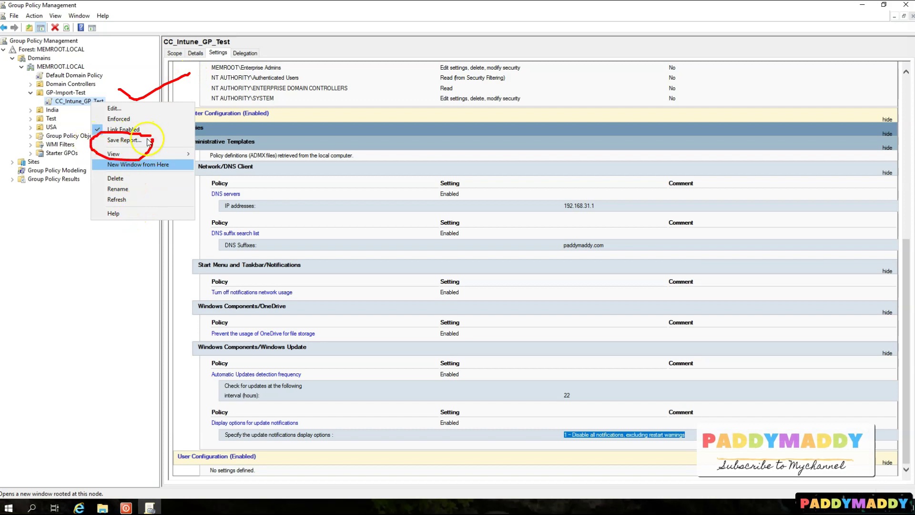
left_click(124, 140)
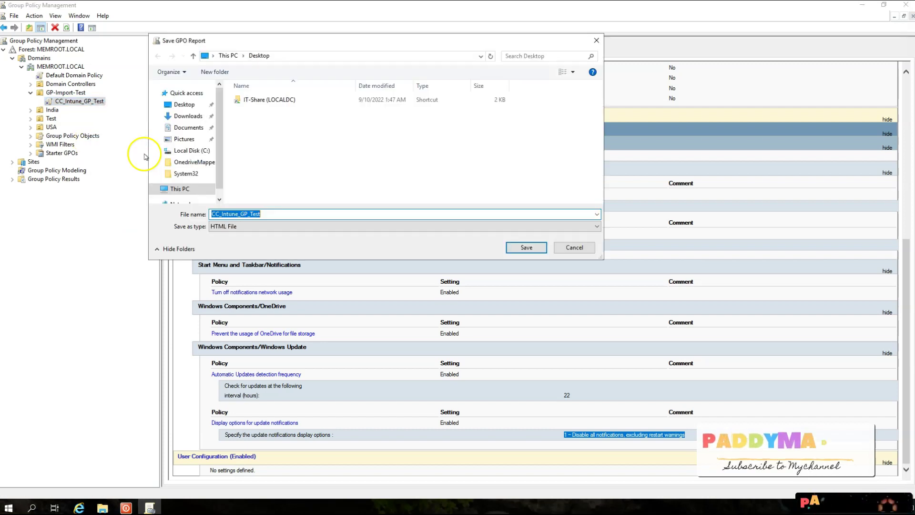
left_click(180, 103)
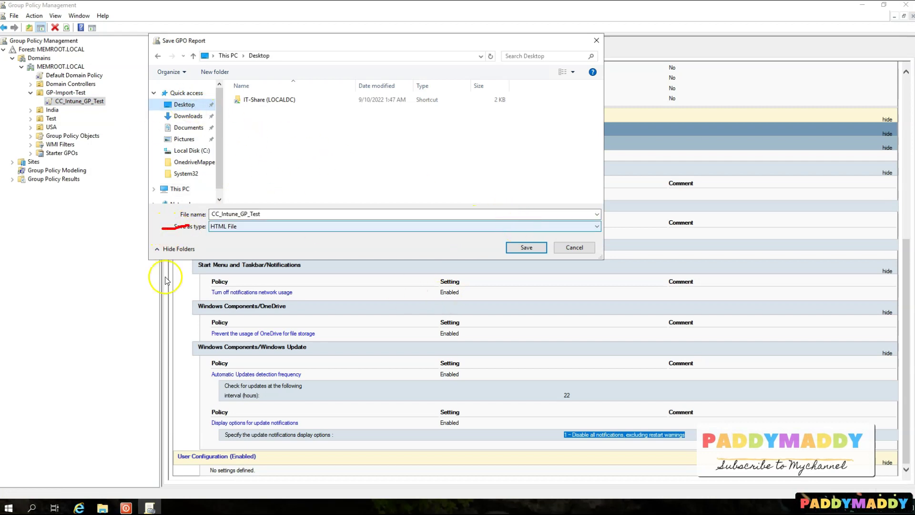
left_click(306, 226)
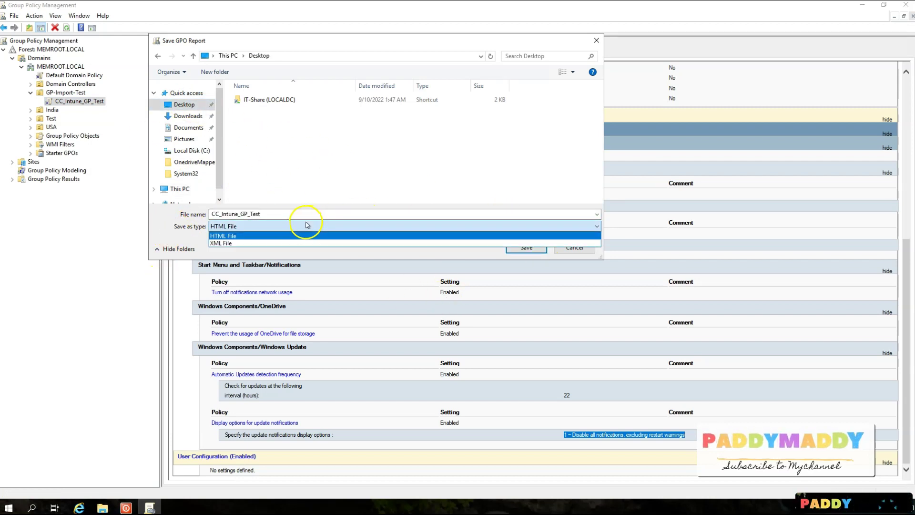
left_click(230, 243)
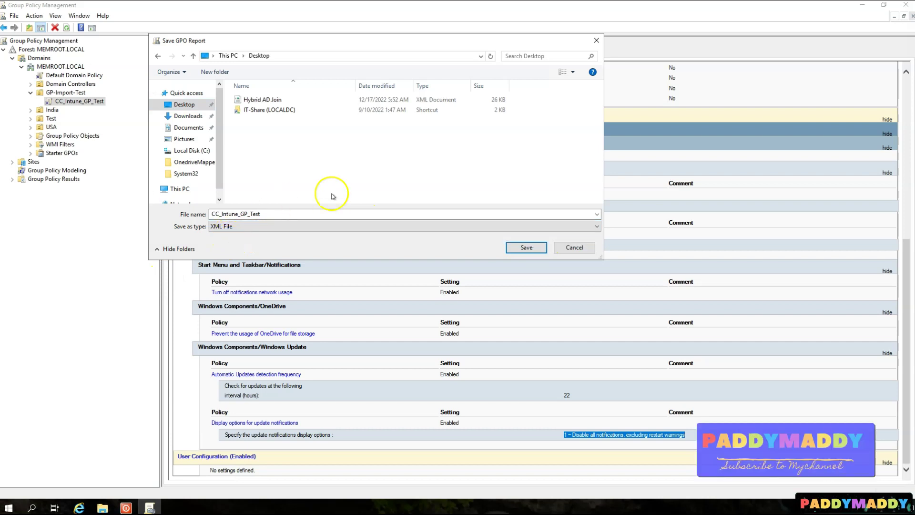
left_click(527, 247)
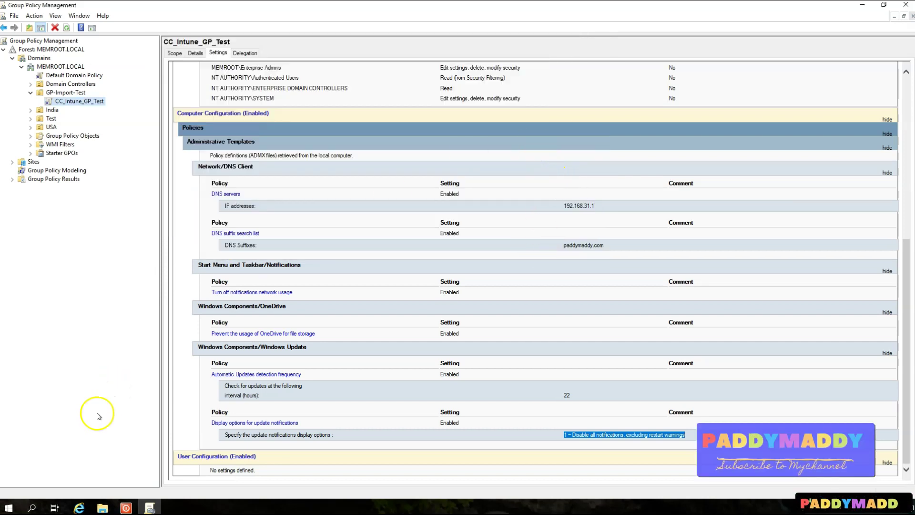
Copy the saved CC_Intune_GP_Test report from the server's desktop into the local Documents folder.
right_click(8, 508)
left_click(40, 495)
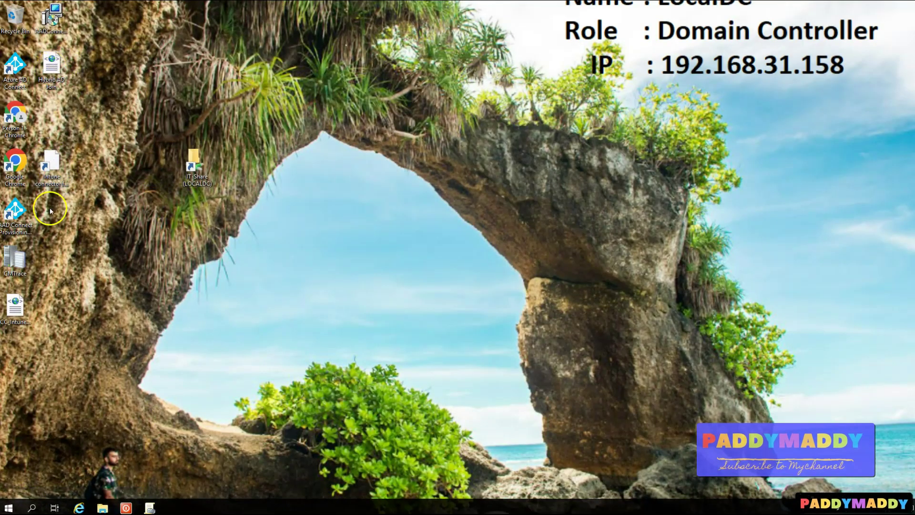
right_click(23, 303)
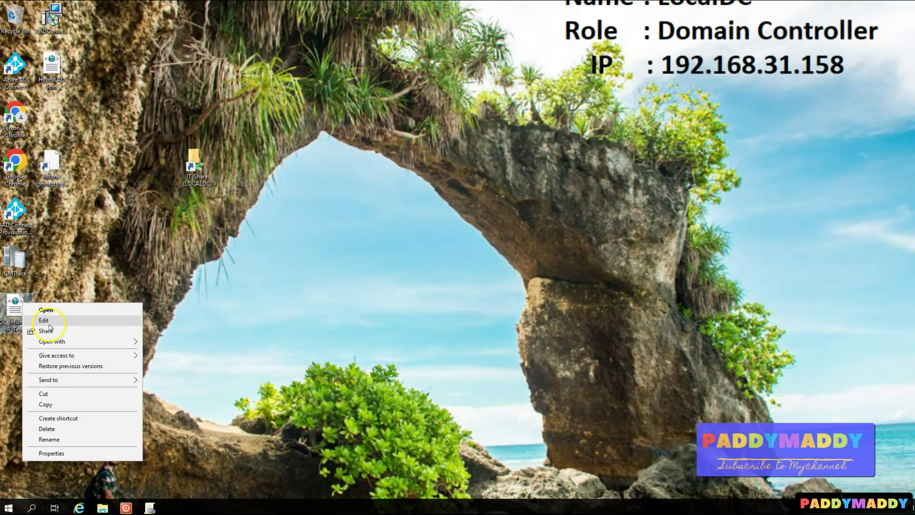
left_click(68, 405)
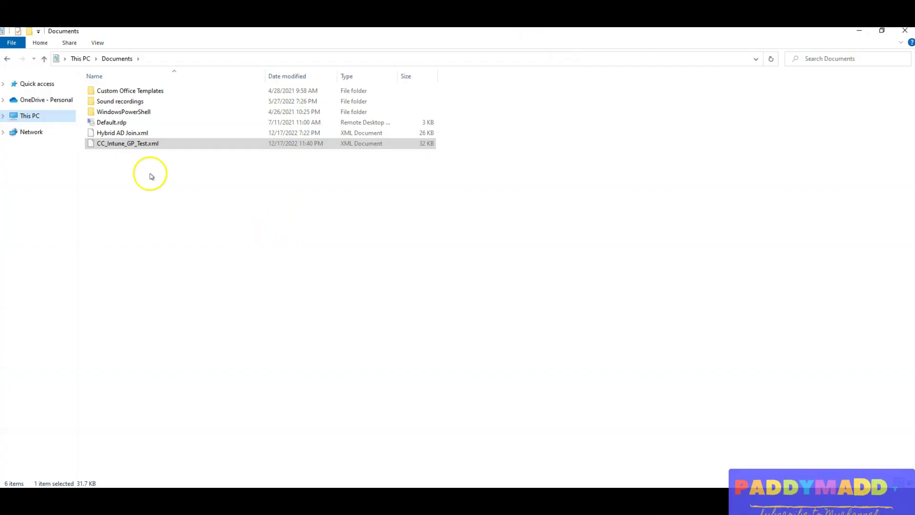
left_click(148, 143)
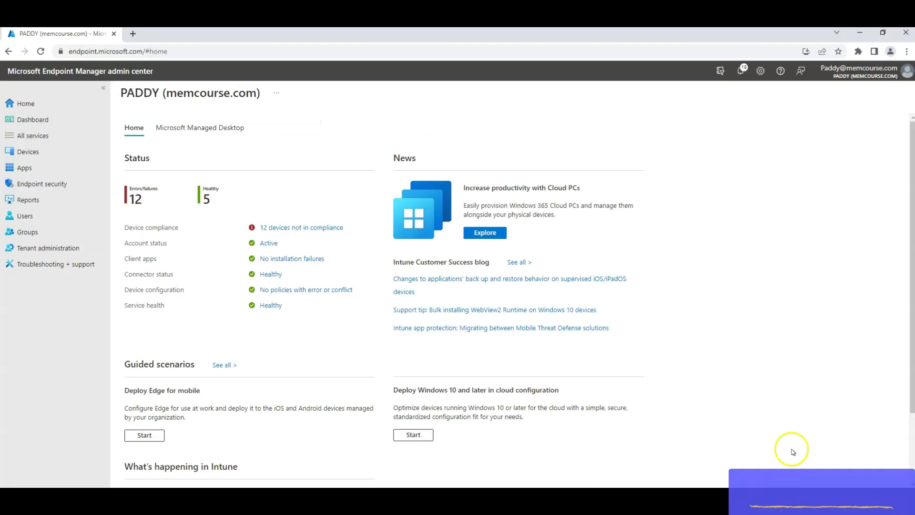
Switch to the Microsoft Endpoint Manager admin center, open Group Policy analytics (preview) for devices and look over the imported policies.
key("ctrl+plus")
key("ctrl+plus")
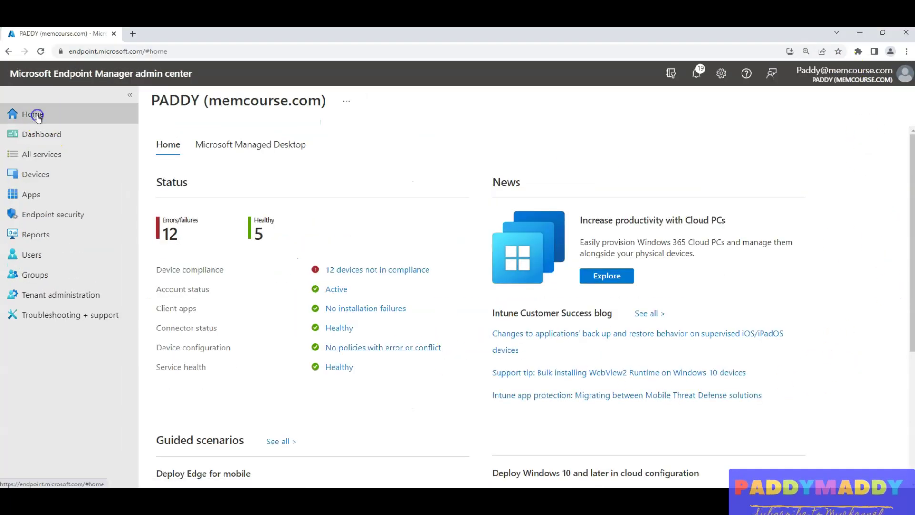
left_click(36, 174)
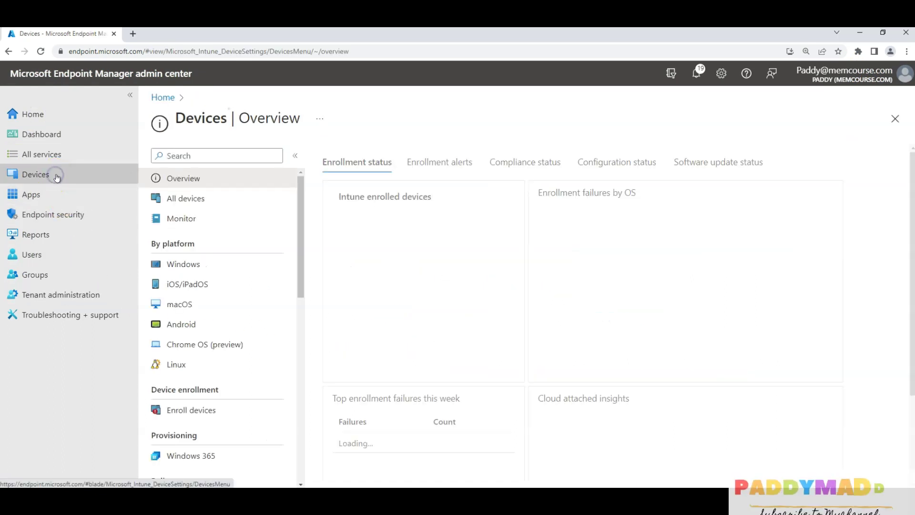
left_click_drag(300, 204, 292, 320)
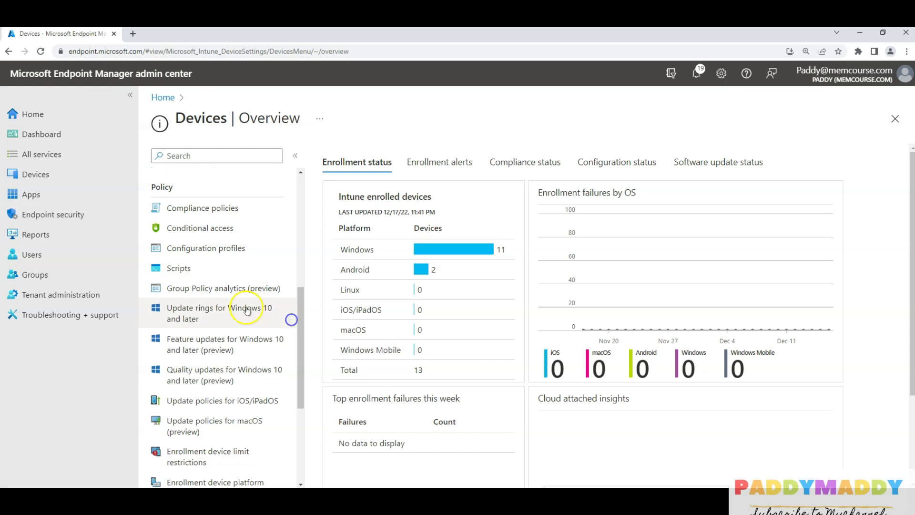
left_click(220, 292)
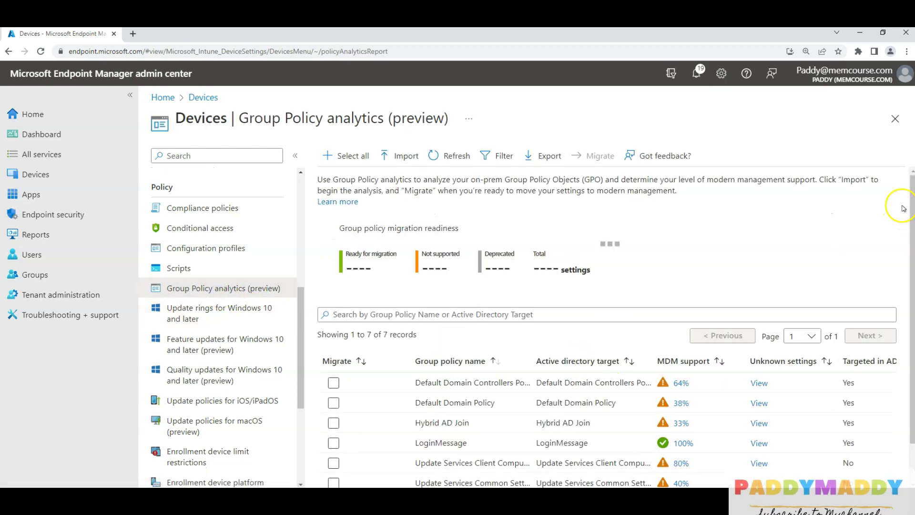
left_click_drag(911, 207, 911, 246)
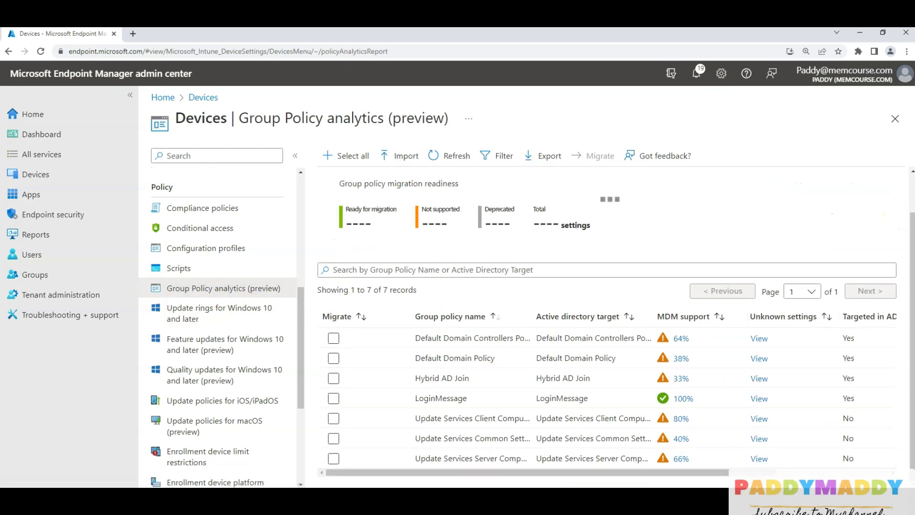
mouse_move(665, 328)
left_mouse_down()
mouse_move(228, 439)
mouse_move(658, 270)
mouse_move(564, 268)
left_mouse_up()
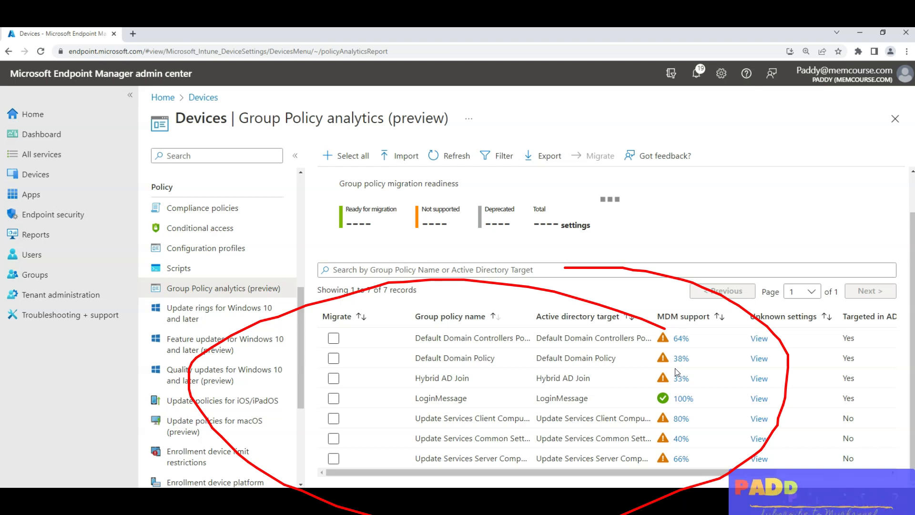
Examine the MDM support percentages and the Migrate options of the already imported group policies.
mouse_move(594, 472)
left_mouse_down()
mouse_move(834, 478)
mouse_move(773, 478)
left_mouse_up()
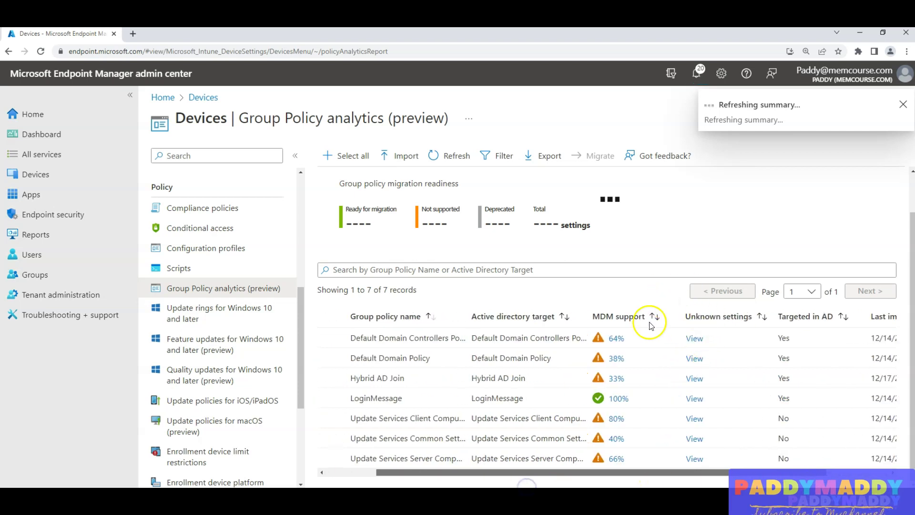
left_click_drag(629, 292, 658, 322)
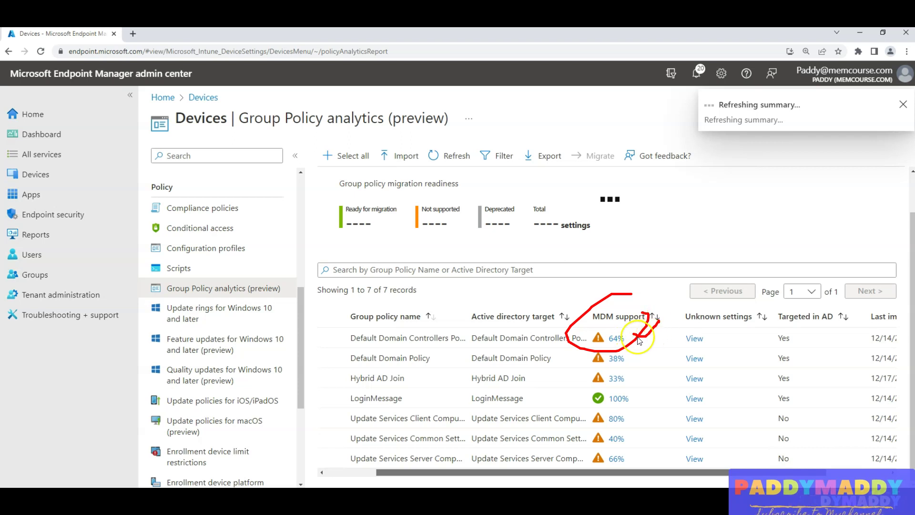
left_click_drag(639, 334, 661, 320)
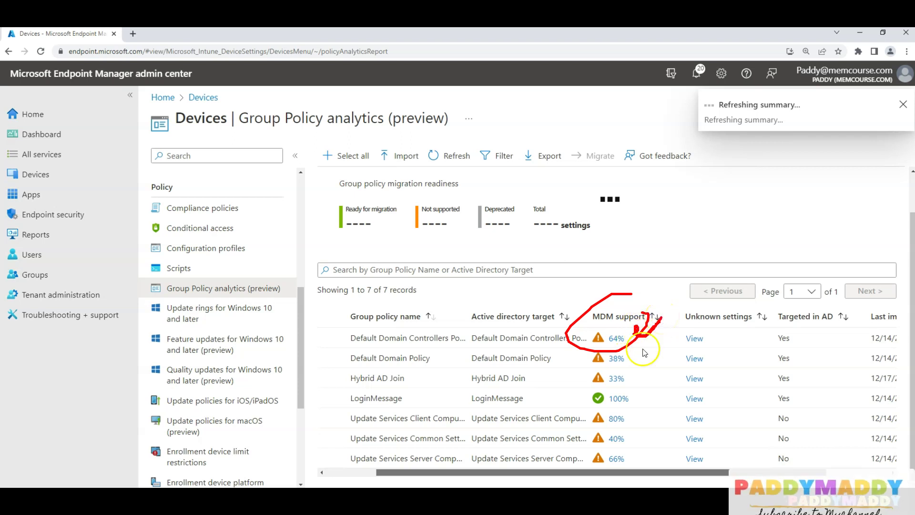
mouse_move(594, 406)
left_mouse_down()
mouse_move(641, 389)
mouse_move(583, 398)
left_mouse_up()
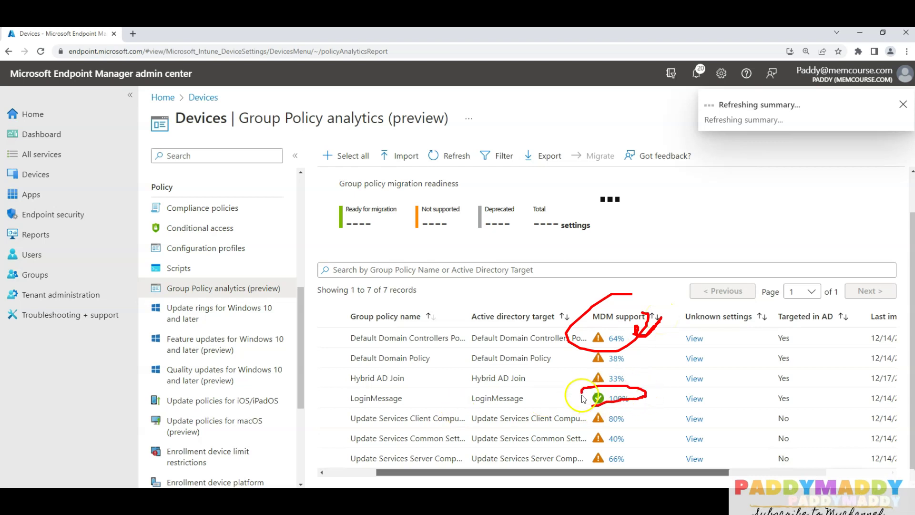
key("Escape")
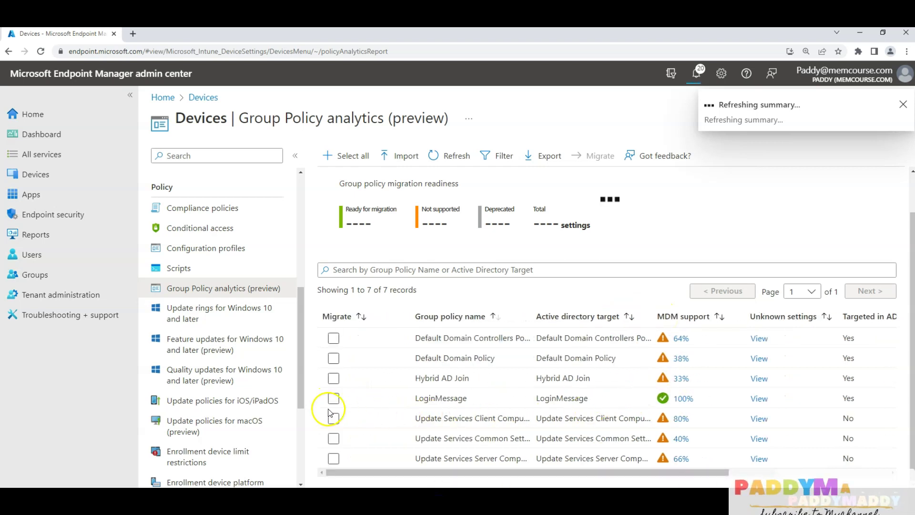
left_click_drag(324, 390, 372, 361)
mouse_move(604, 172)
left_mouse_down()
mouse_move(629, 148)
mouse_move(591, 162)
left_mouse_up()
key("Escape")
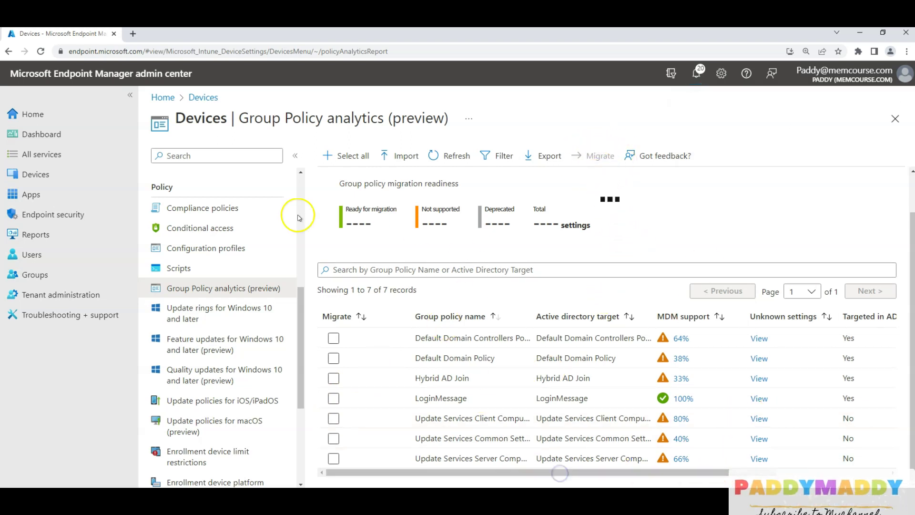
Import the CC_Intune_GP_Test.xml file into Group Policy analytics and return to the policy list.
left_click(407, 155)
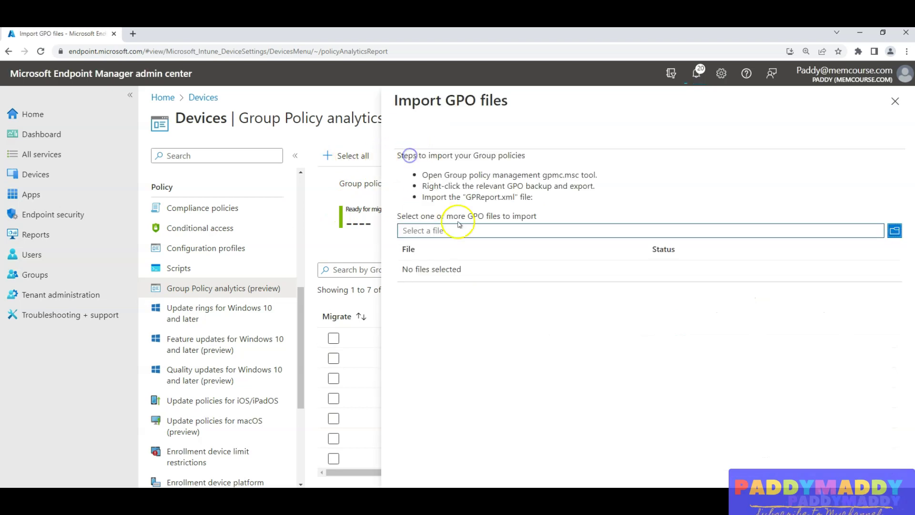
left_click_drag(421, 175, 624, 172)
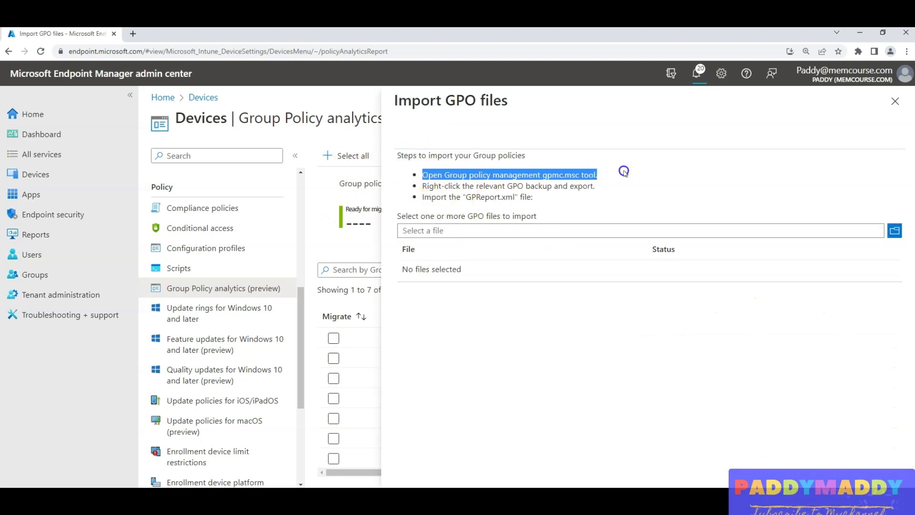
left_click_drag(422, 186, 597, 186)
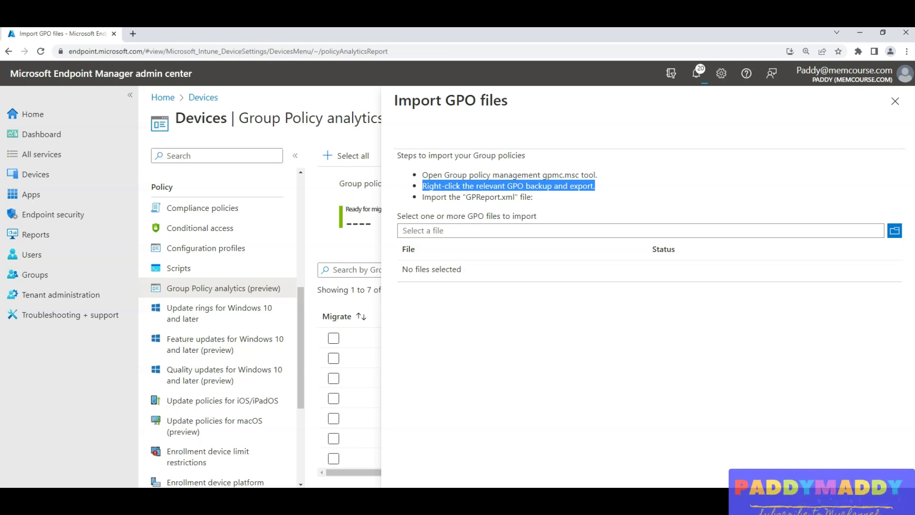
left_click_drag(444, 197, 529, 196)
left_click(522, 234)
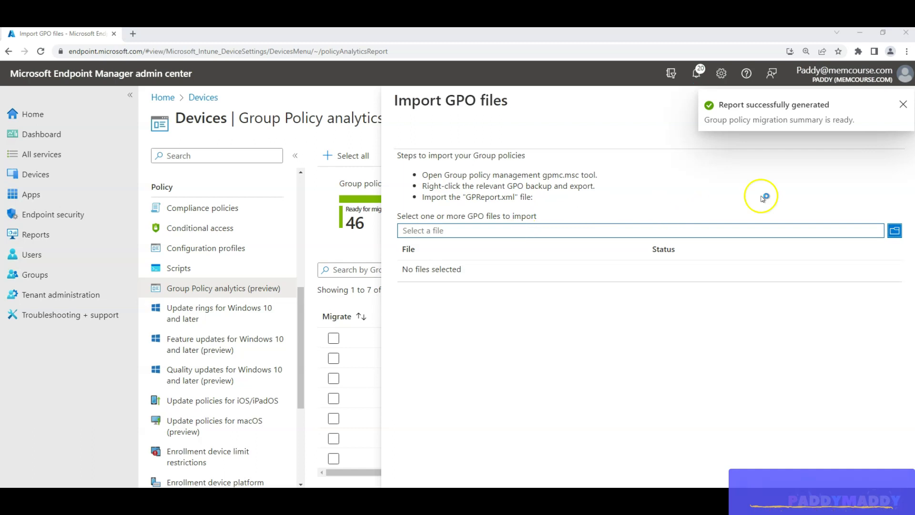
left_click(451, 291)
left_click(832, 466)
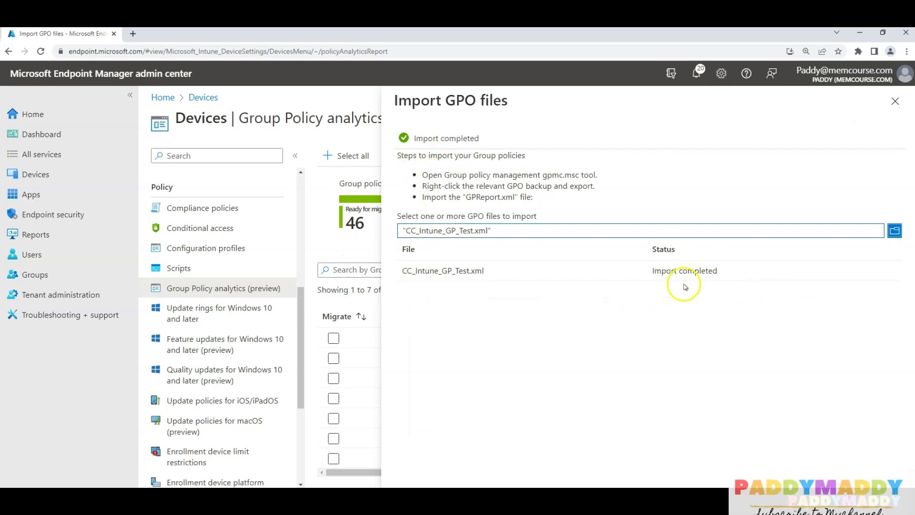
left_click_drag(650, 271, 745, 270)
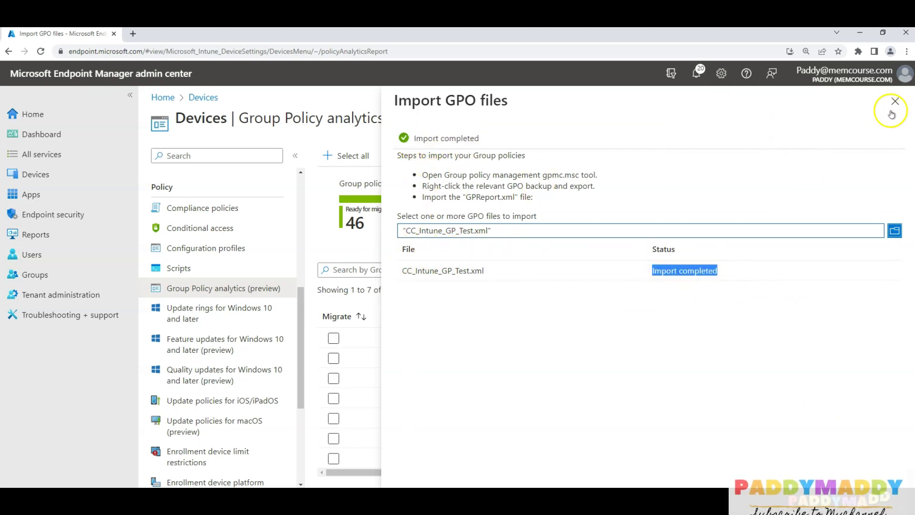
left_click(894, 101)
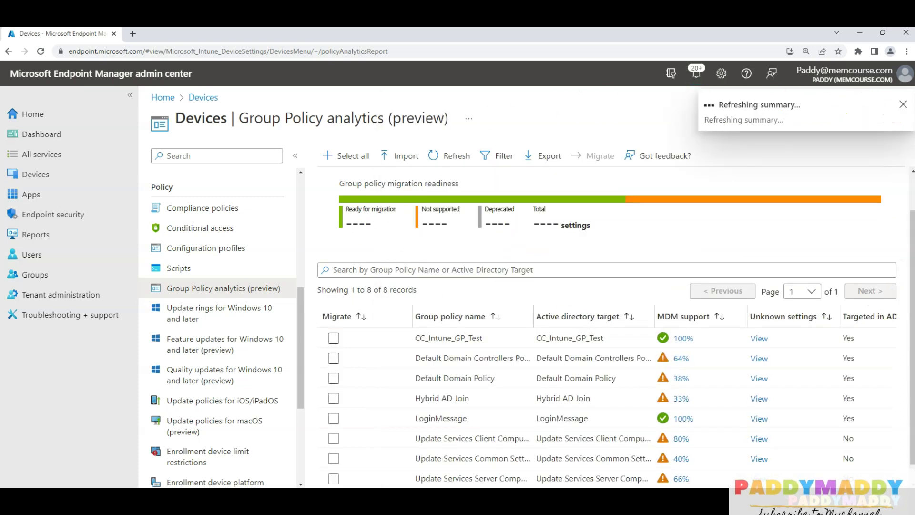
Compare the MDM support percentages of the CC_Intune_GP_Test and Hybrid AD Join policies.
left_click_drag(912, 245, 911, 265)
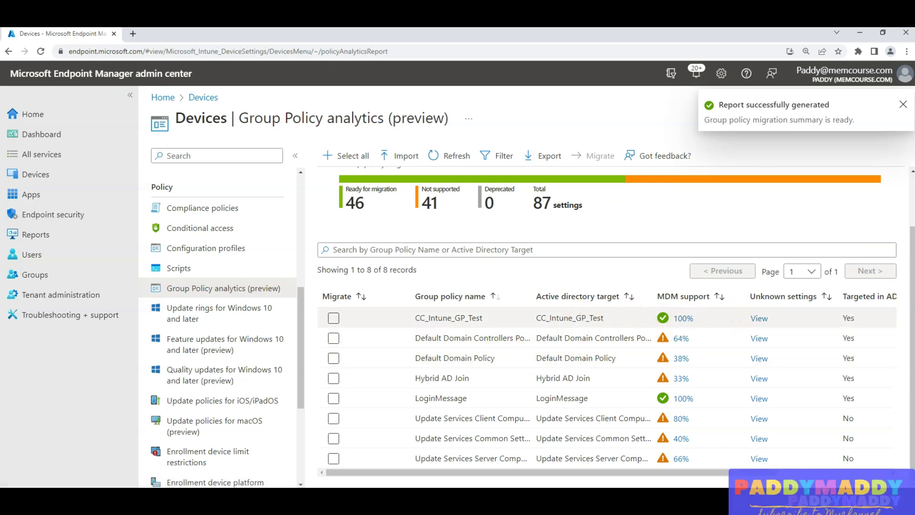
mouse_move(368, 311)
left_mouse_down()
mouse_move(391, 314)
mouse_move(485, 268)
left_mouse_up()
mouse_move(637, 328)
left_mouse_down()
mouse_move(679, 328)
mouse_move(713, 290)
mouse_move(648, 293)
mouse_move(652, 334)
left_mouse_up()
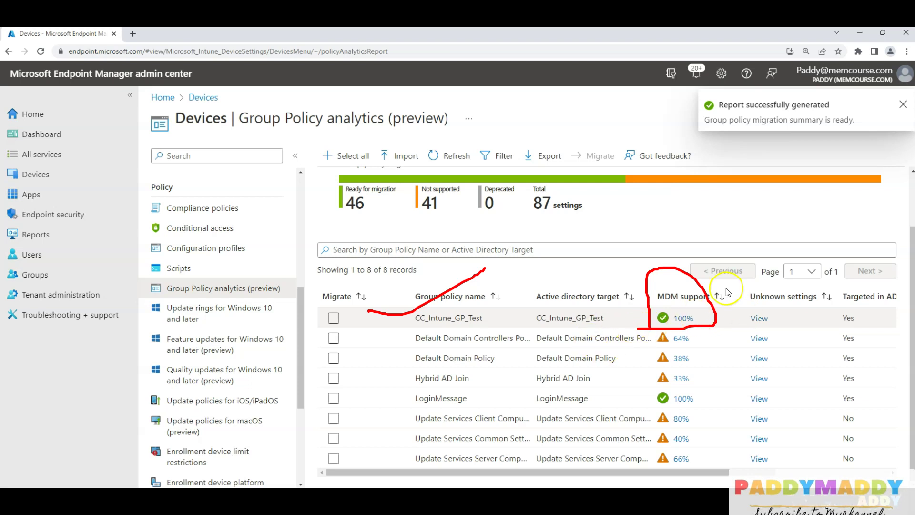
mouse_move(694, 364)
left_mouse_down()
mouse_move(667, 369)
mouse_move(686, 392)
mouse_move(705, 380)
left_mouse_up()
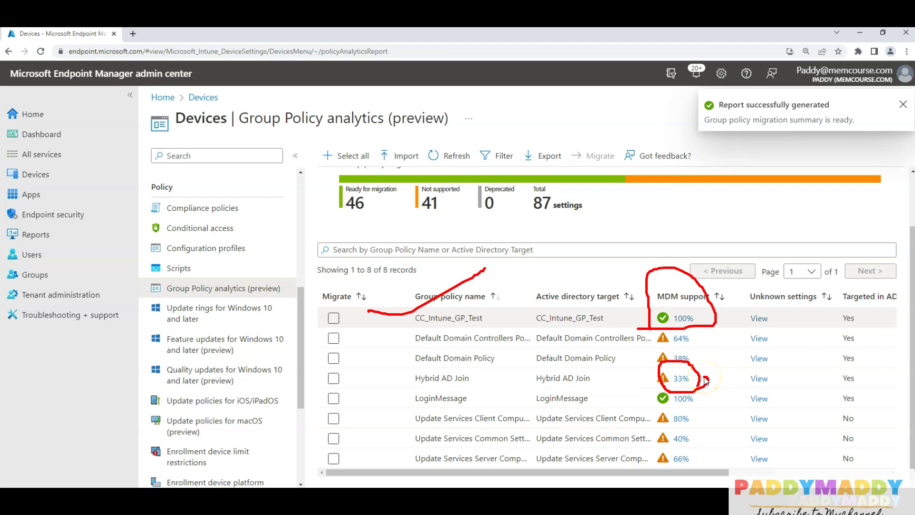
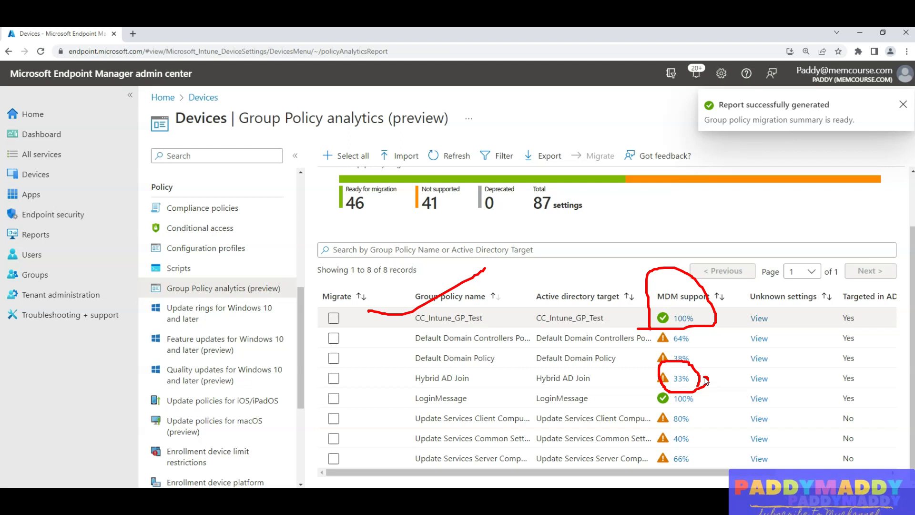
mouse_move(708, 266)
left_mouse_down()
mouse_move(652, 309)
mouse_move(723, 305)
mouse_move(651, 281)
mouse_move(655, 328)
mouse_move(719, 307)
left_mouse_up()
key("Escape")
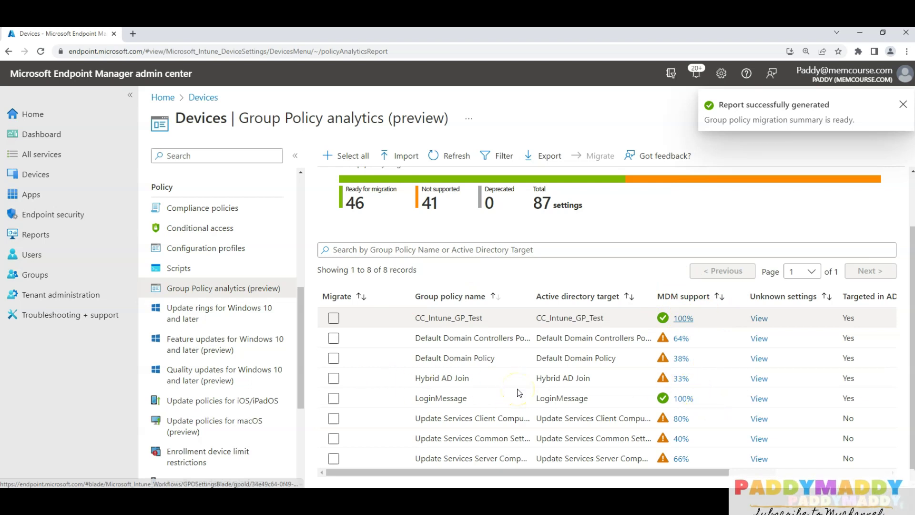
Look over the policy names and Active Directory targets, and view the unknown settings of the Default Domain Policy.
left_click(470, 318)
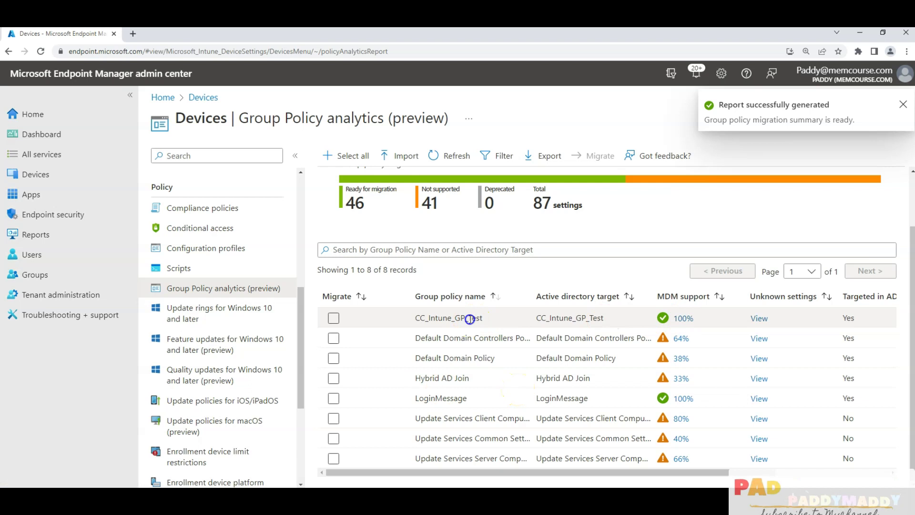
left_click_drag(424, 398, 595, 404)
left_click_drag(414, 338, 512, 340)
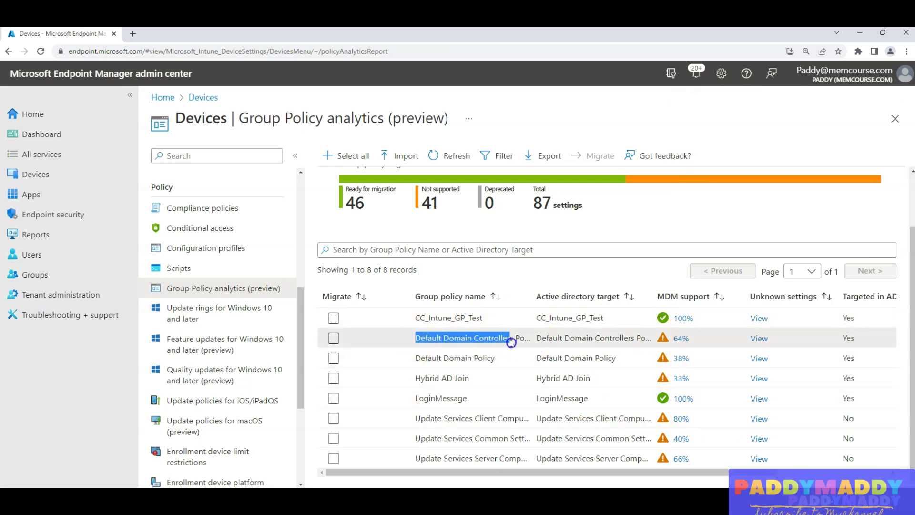
left_click_drag(534, 296, 610, 297)
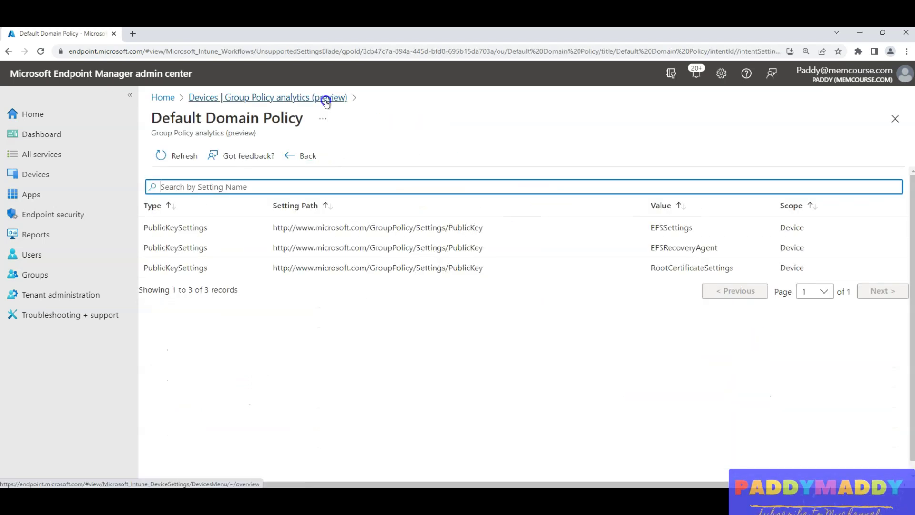
left_click(326, 99)
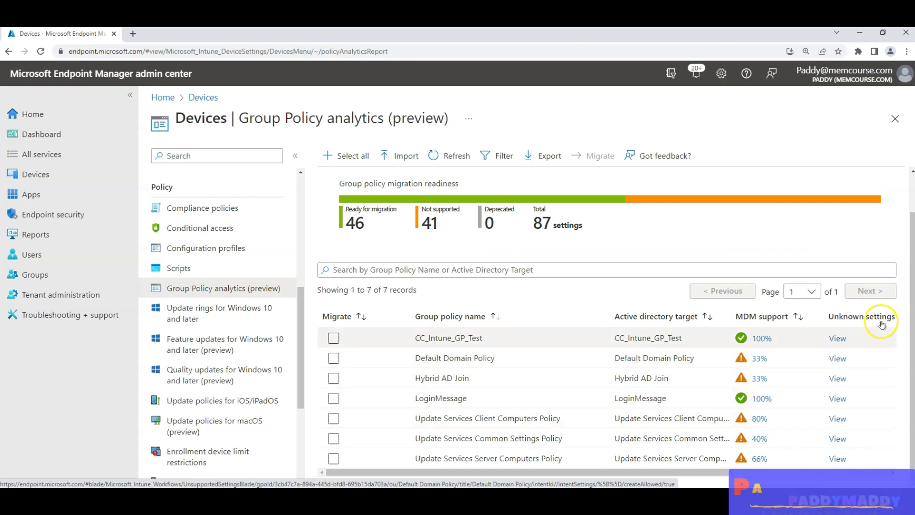
left_click(912, 319)
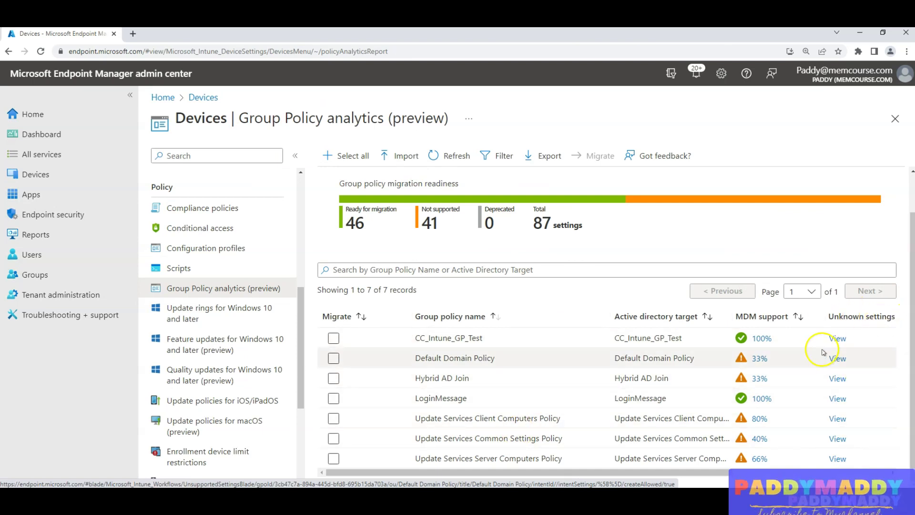
Open the Default Domain Policy's MDM support details, examine its settings' support, values and CSP mappings, and return to the policy list.
left_click_drag(834, 358, 758, 355)
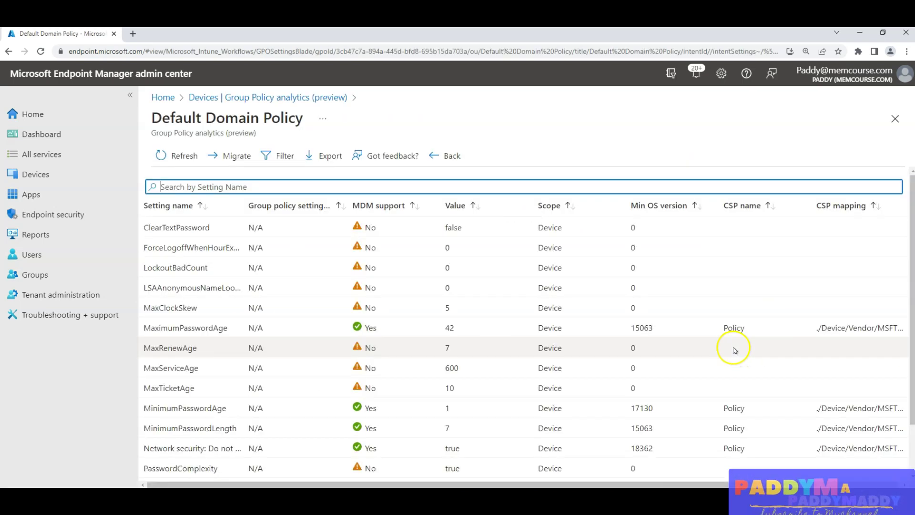
left_click_drag(195, 328, 468, 335)
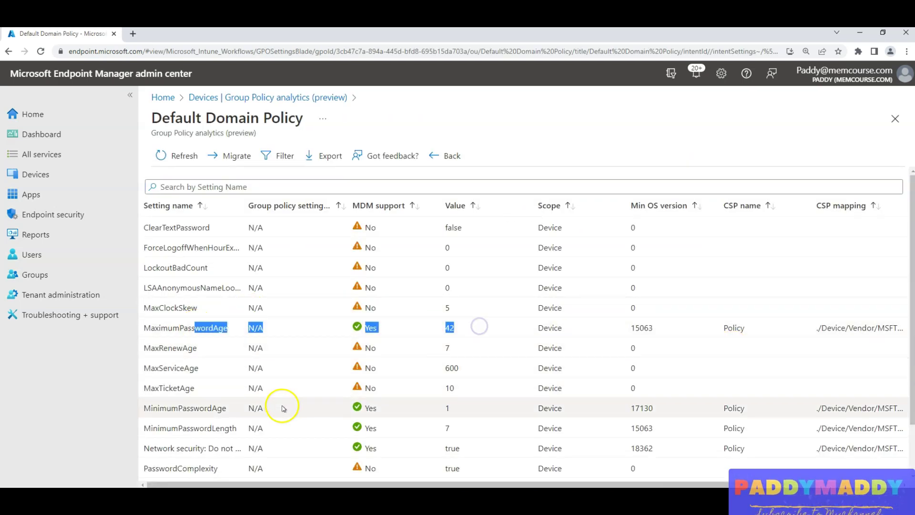
left_click_drag(350, 396, 472, 408)
left_click_drag(581, 485, 585, 485)
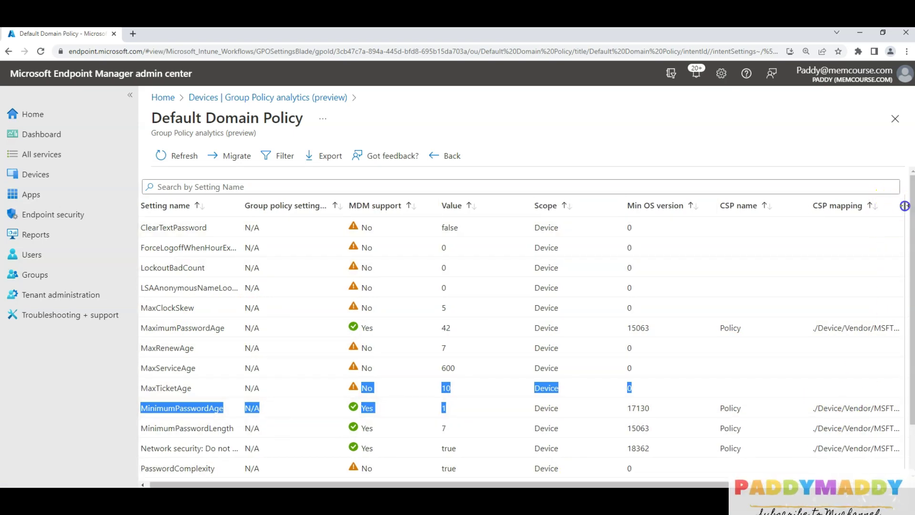
left_click(745, 484)
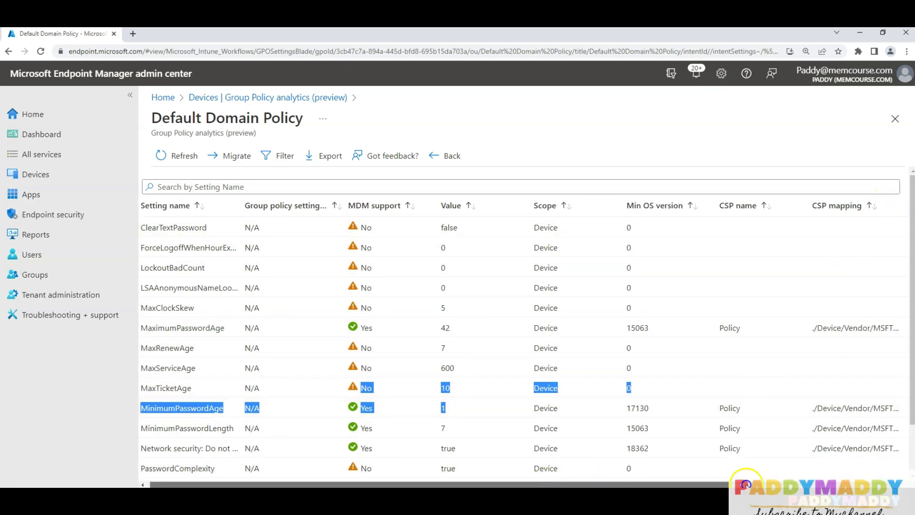
left_click(847, 408)
left_click_drag(611, 405, 288, 283)
left_click_drag(322, 483, 246, 466)
left_click_drag(184, 227, 235, 406)
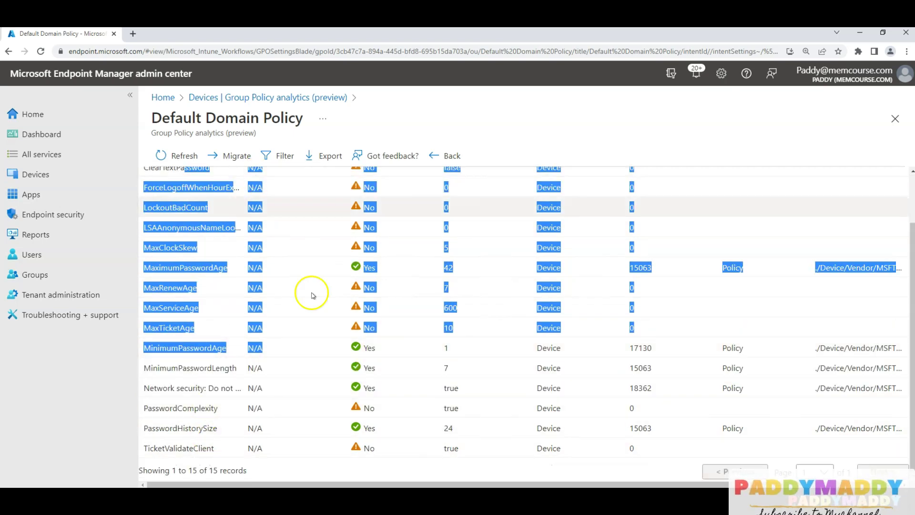
left_click(320, 331)
scroll(332, 355, "up", 2)
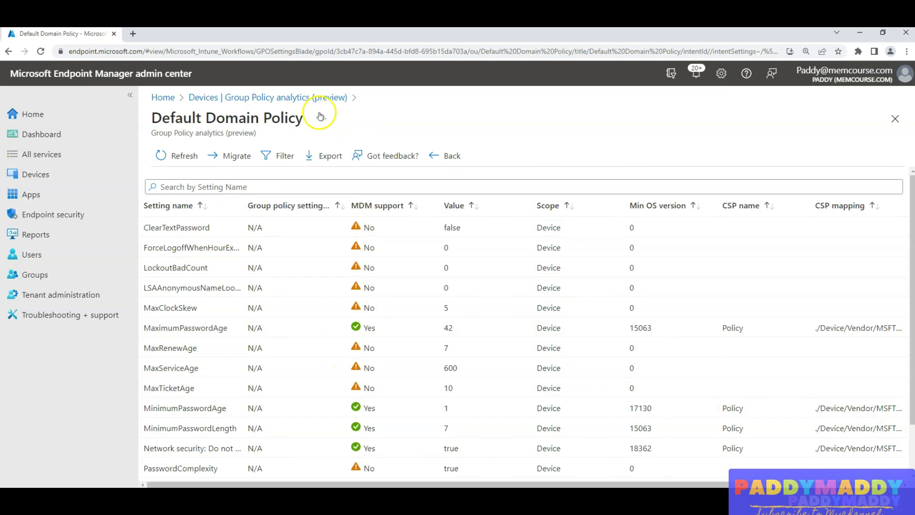
left_click(288, 97)
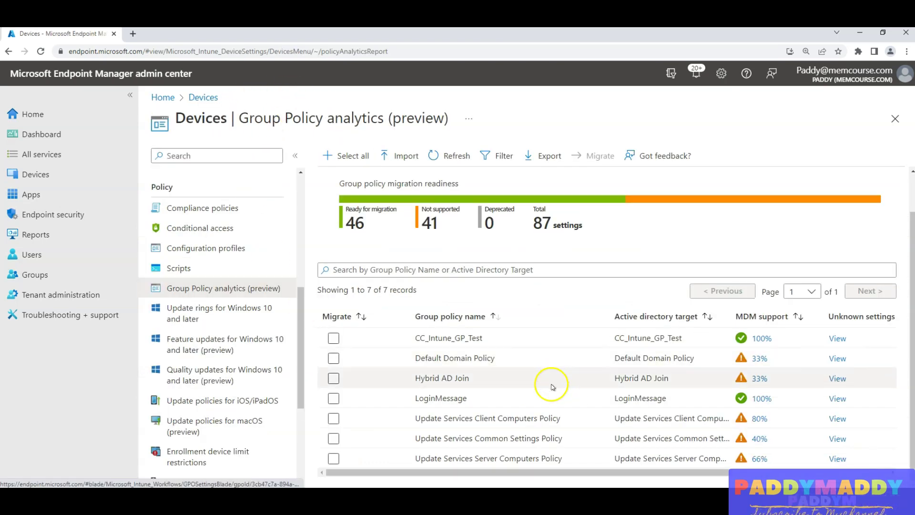
Mark the CC_Intune_GP_Test policy for migration and start migrating its settings to the cloud.
left_click(334, 383)
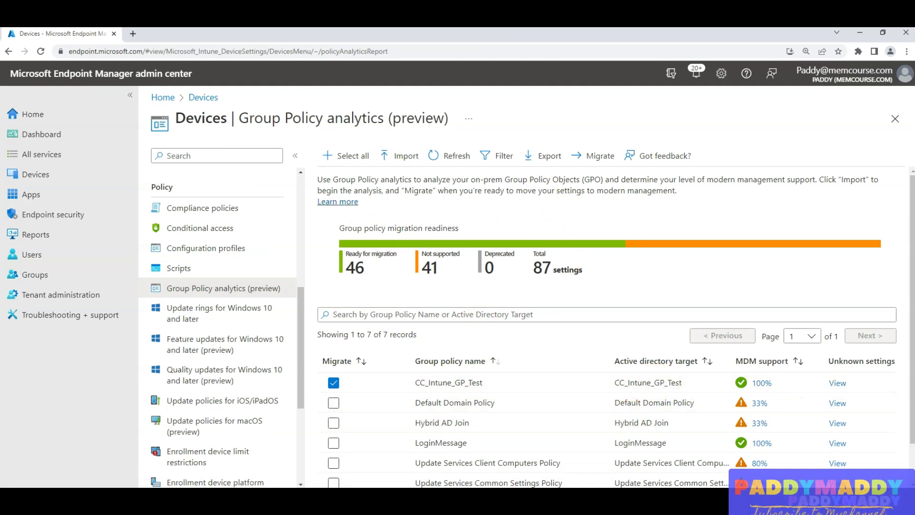
mouse_move(364, 352)
left_mouse_down()
mouse_move(333, 408)
mouse_move(346, 368)
left_mouse_up()
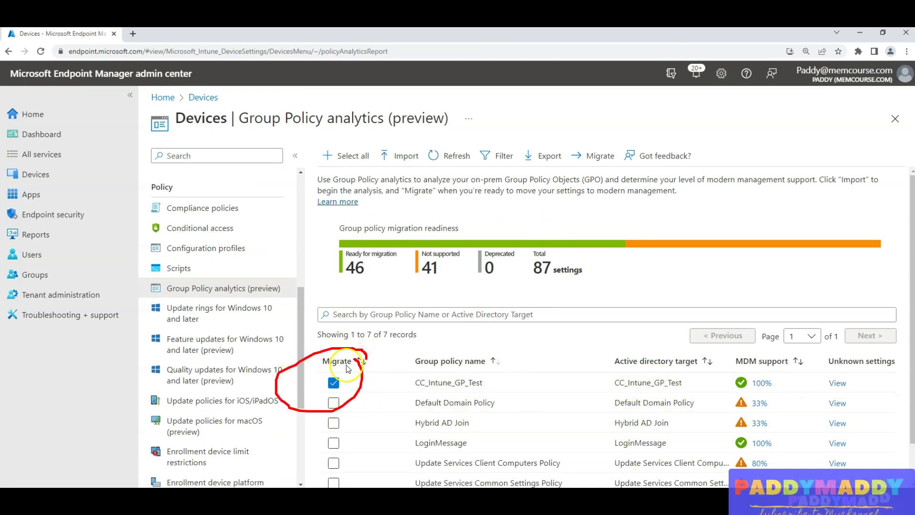
mouse_move(614, 130)
left_mouse_down()
mouse_move(571, 164)
mouse_move(614, 143)
left_mouse_up()
left_click(596, 156)
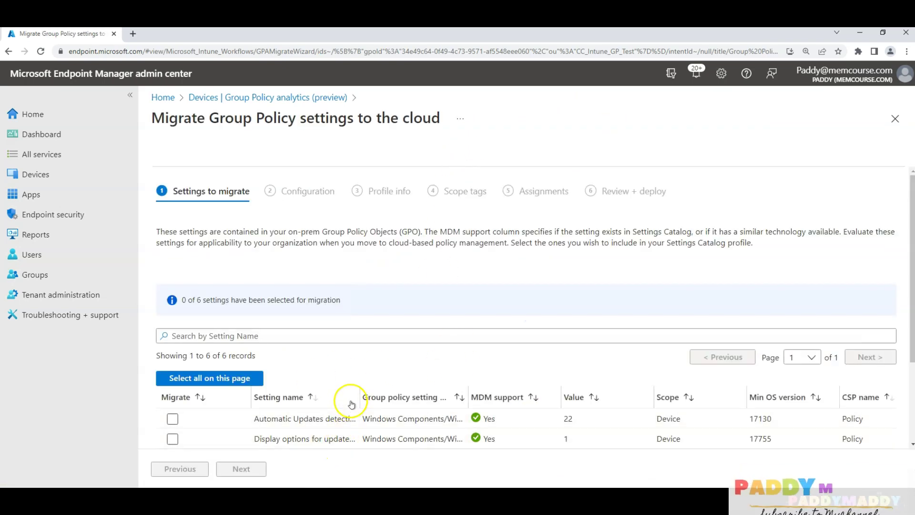
left_click_drag(417, 396, 417, 396)
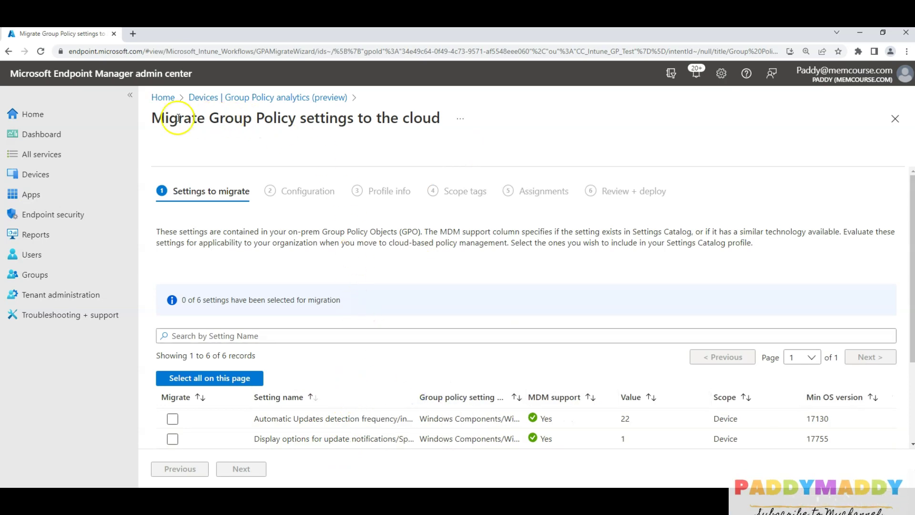
left_click_drag(178, 121, 466, 117)
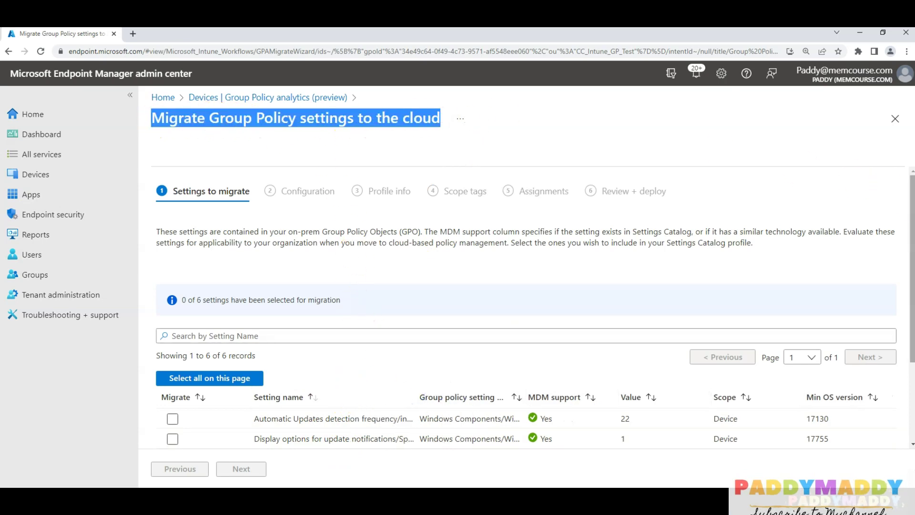
Review the values of the policy's settings, mark all six settings for migration and continue to the configuration stage.
left_click_drag(911, 204, 910, 221)
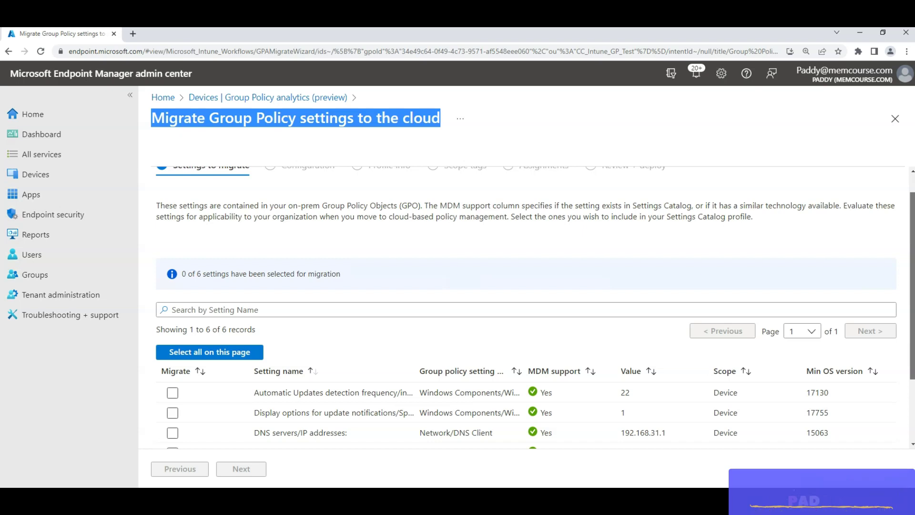
scroll(524, 310, "down", 2)
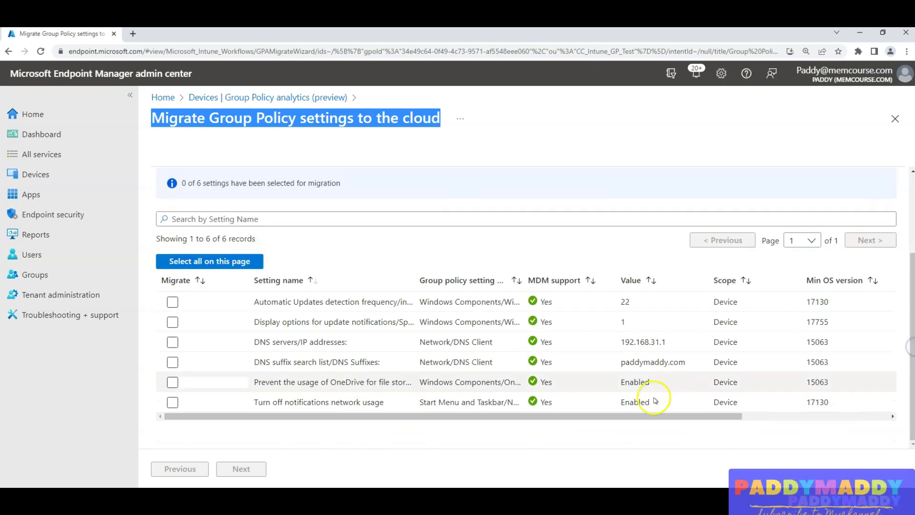
left_click_drag(625, 341, 680, 351)
left_click_drag(619, 362, 665, 362)
left_click_drag(619, 382, 686, 403)
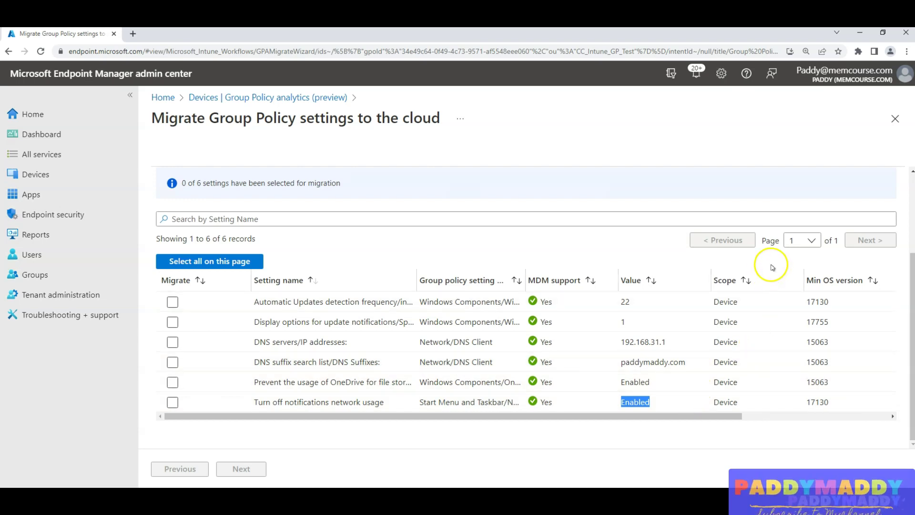
left_click(173, 301)
left_click(172, 322)
left_click(172, 342)
left_click(172, 362)
left_click(173, 382)
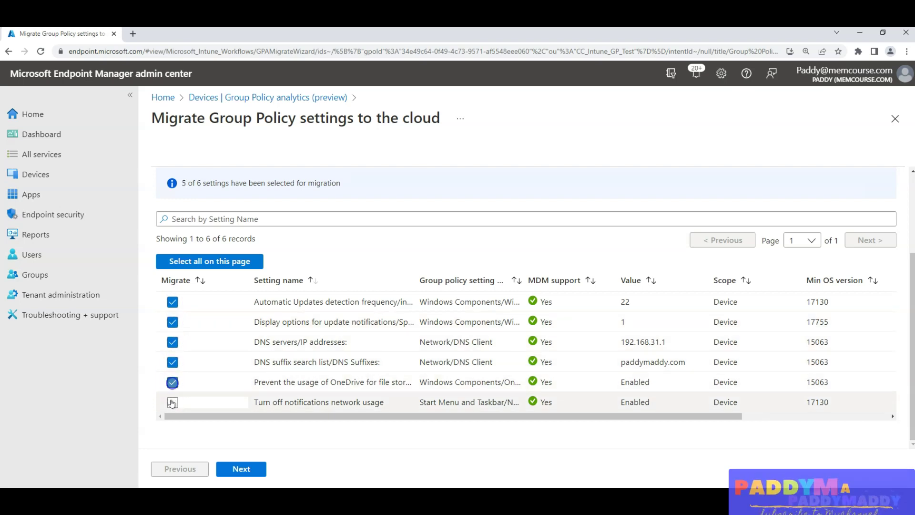
left_click(173, 402)
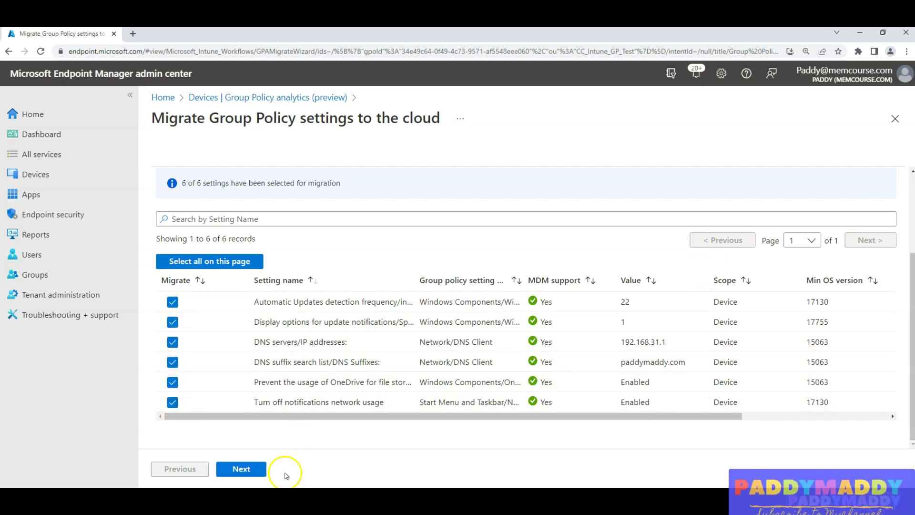
left_click(241, 469)
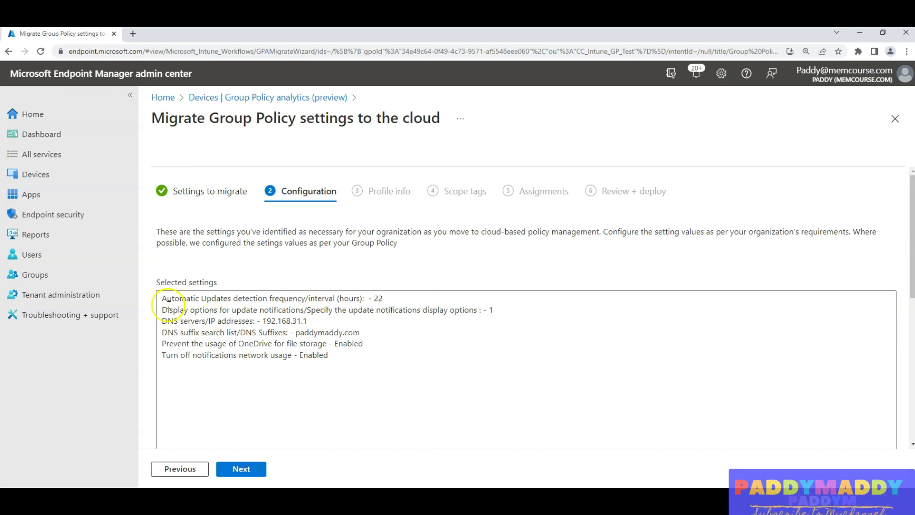
Accept the selected settings, name the profile "GPo-Migrated - CC_Intune_GP_Test", describe it as "GPO from Onprem CC_Intune_GP_Test", and continue to the assignments.
left_click_drag(162, 298, 320, 358)
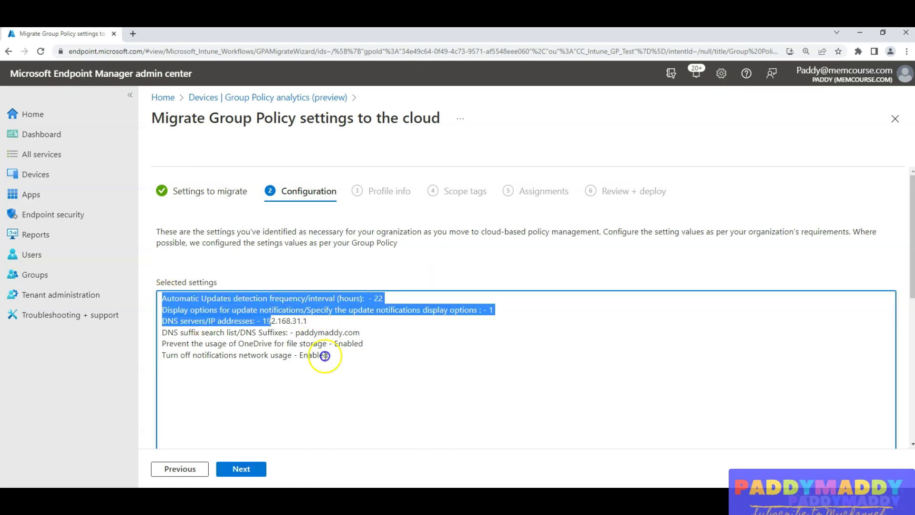
left_click(252, 470)
left_click(242, 290)
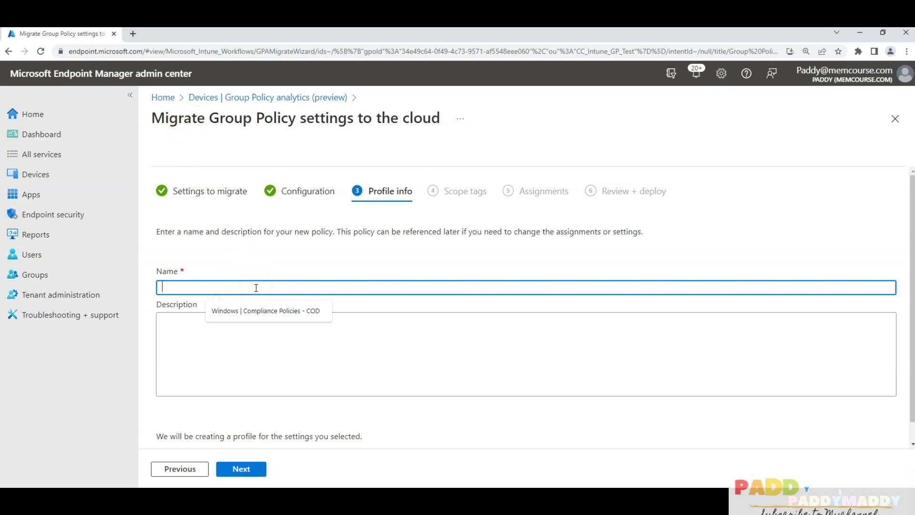
type("GPo-")
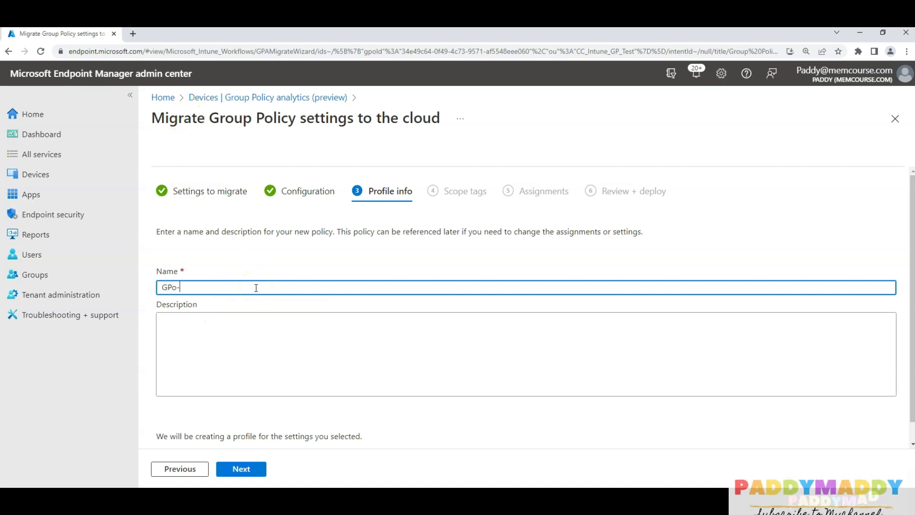
type("Migrati")
key("BackSpace")
type("em CC_Intune_GP_Test")
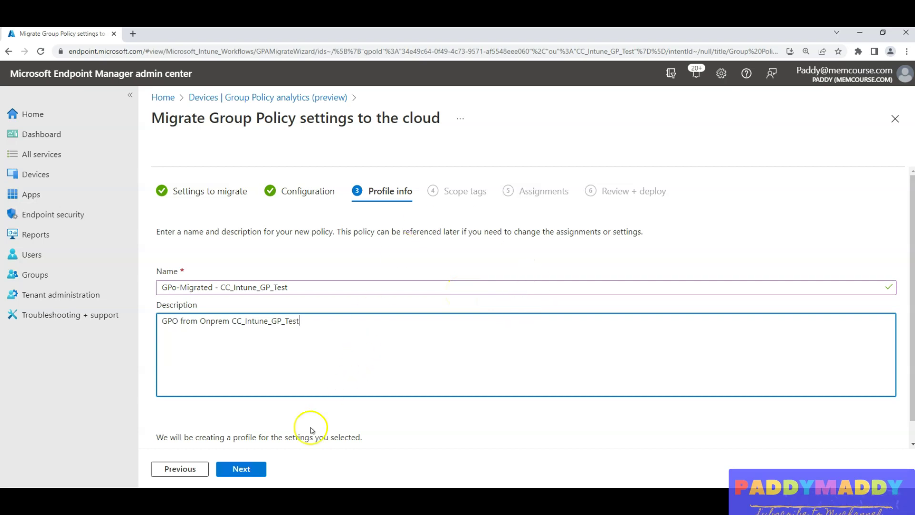
left_click(258, 472)
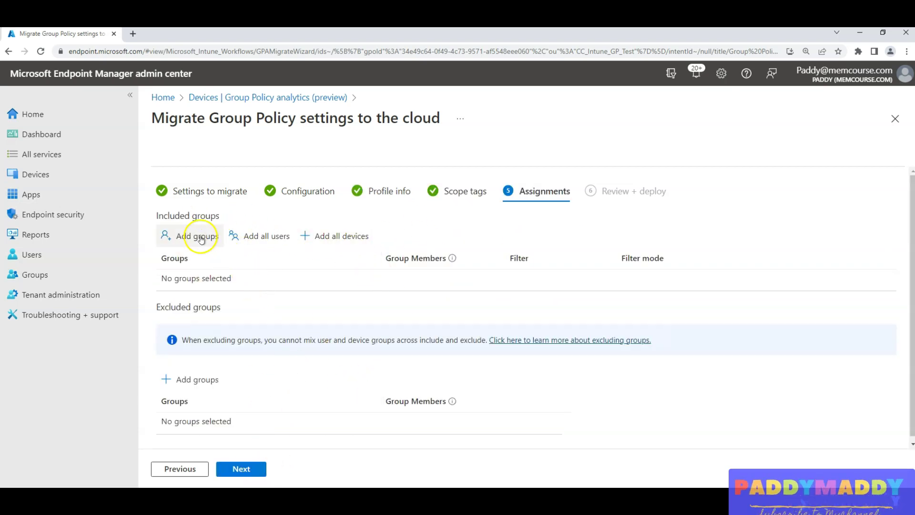
Search the groups for "Intune", include the IntuneHelpDesk group in the assignments and deploy the migrated profile.
left_click(201, 237)
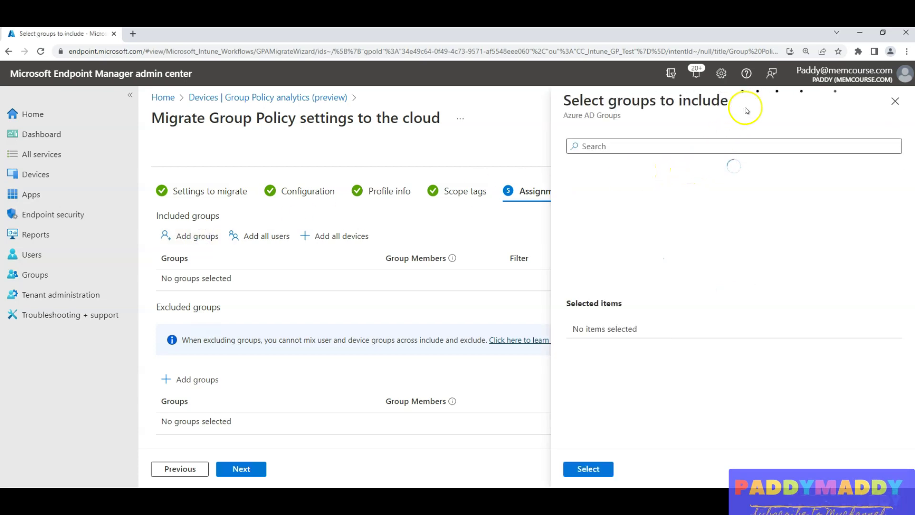
left_click(613, 147)
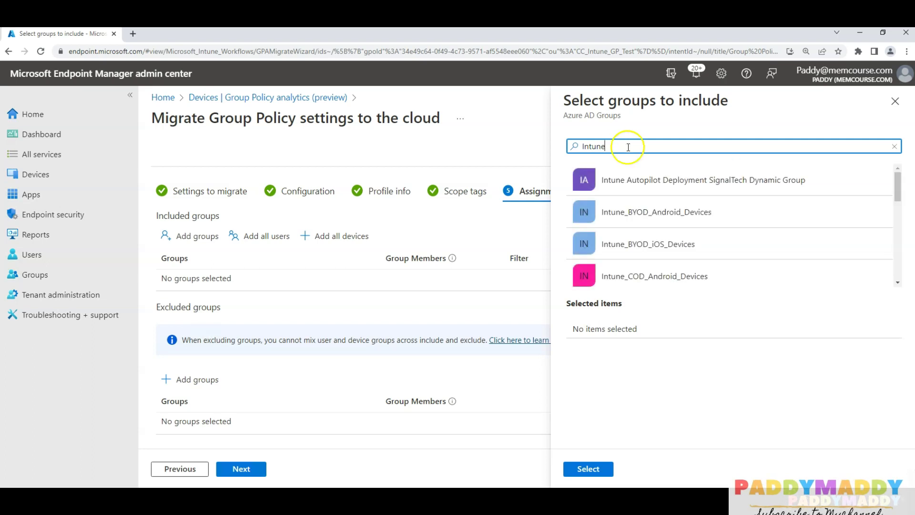
left_click_drag(900, 192, 912, 275)
left_click(639, 270)
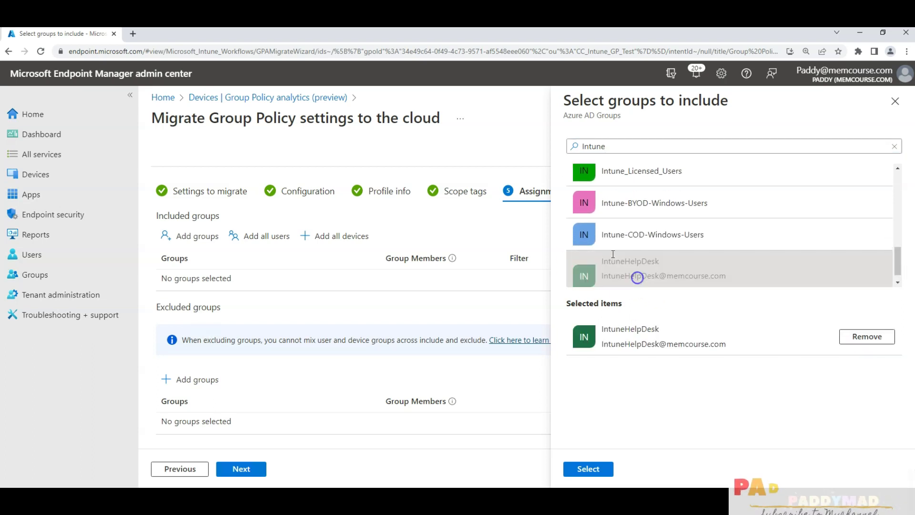
left_click(587, 468)
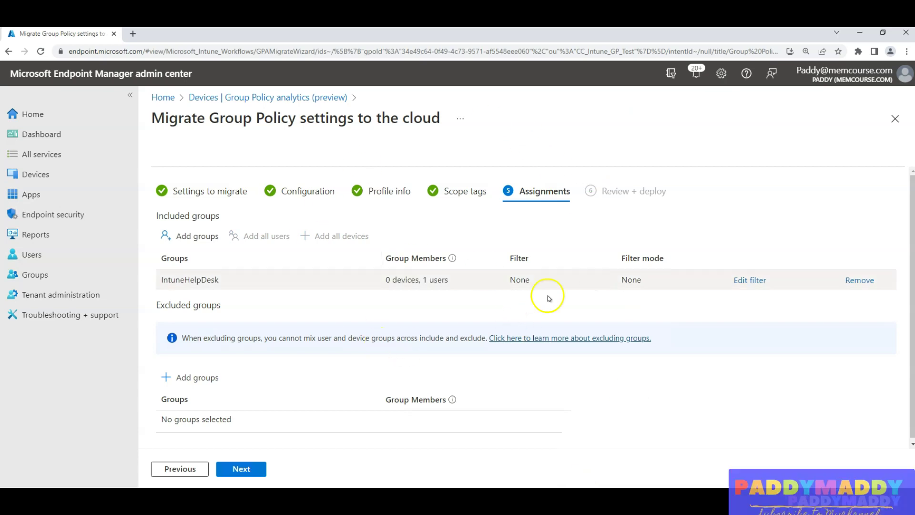
left_click(257, 468)
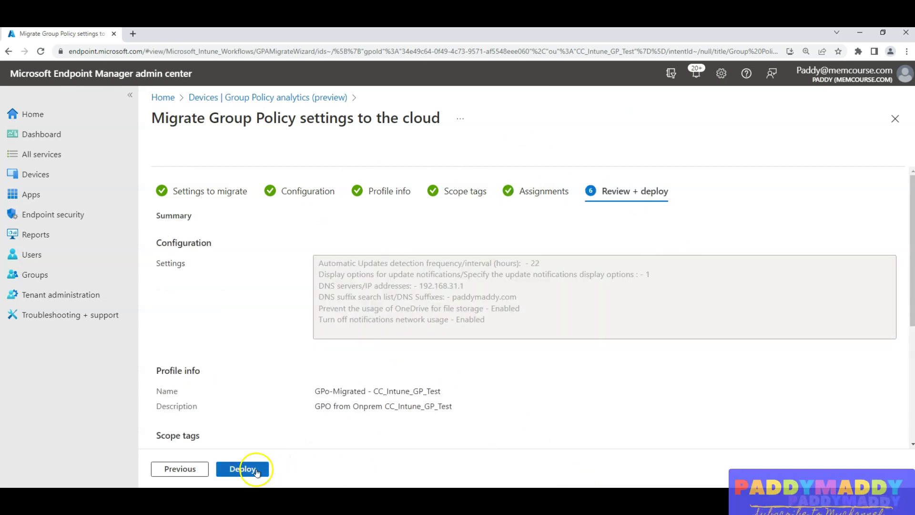
left_click(254, 469)
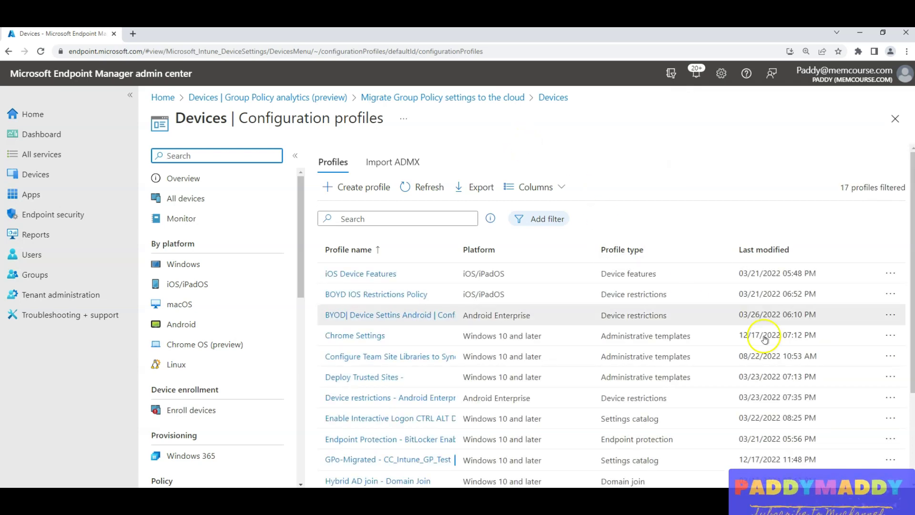
Refresh the configuration profiles, search them for CC_Intune_GP_Test and open the migrated profile.
scroll(810, 319, "down", 3)
scroll(658, 336, "up", 3)
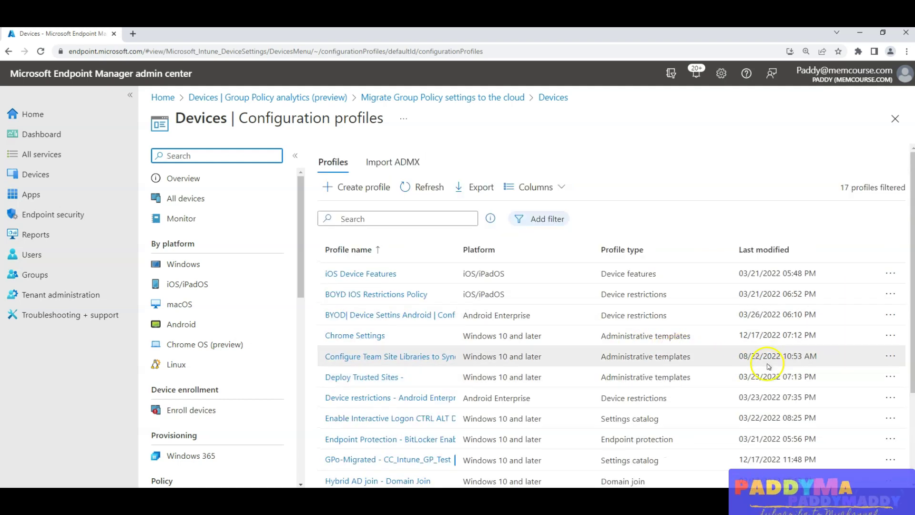
left_click(422, 192)
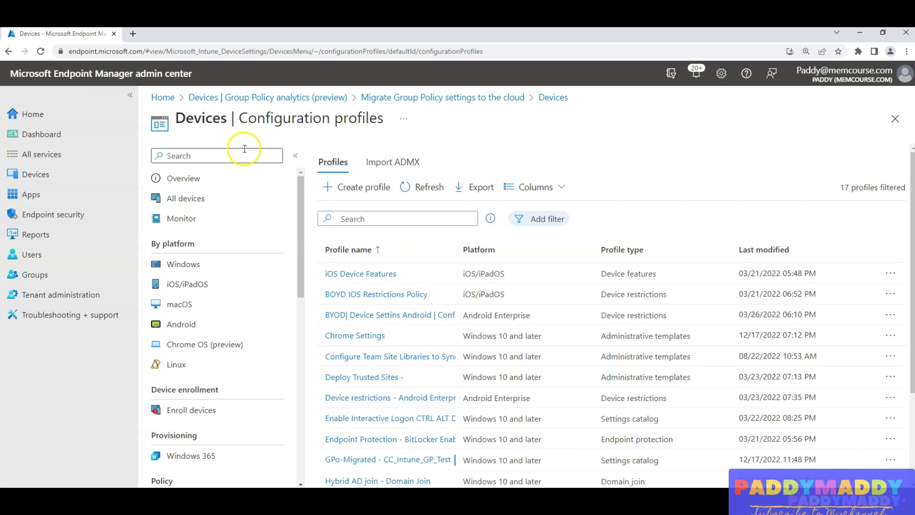
scroll(500, 393, "down", 5)
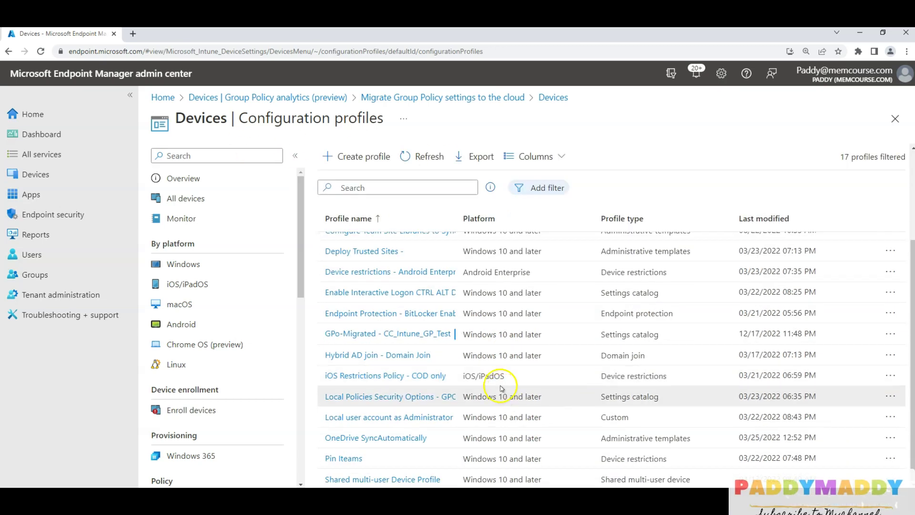
scroll(496, 378, "up", 5)
left_click(382, 218)
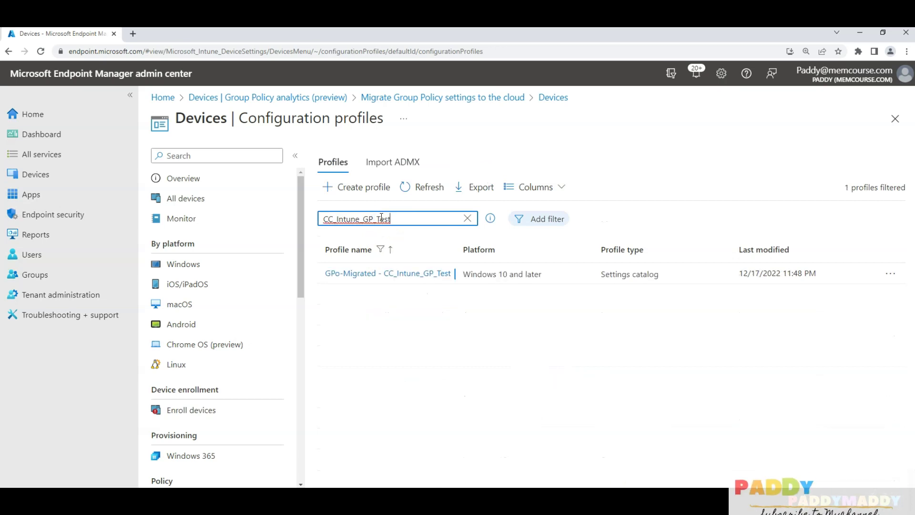
left_click(358, 274)
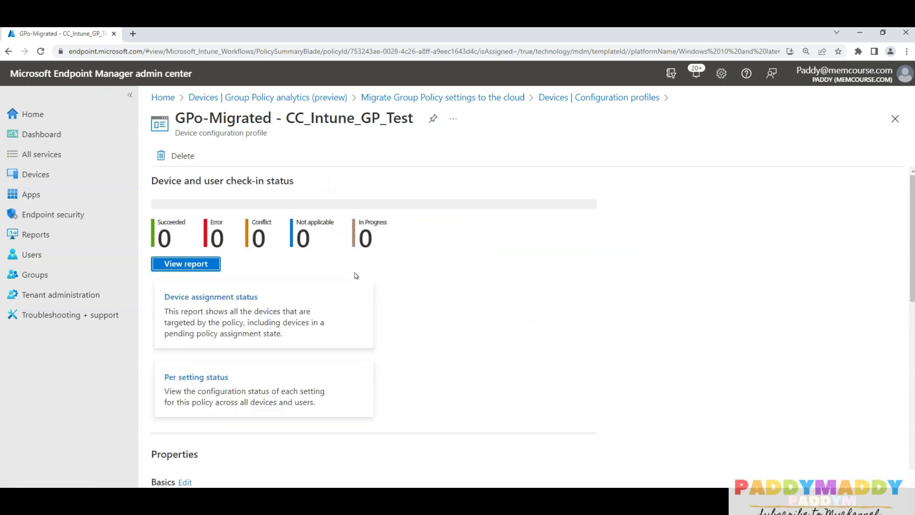
Examine the migrated profile's properties and its settings in all four configuration categories, and leave the profile editor without saving.
scroll(516, 353, "down", 6)
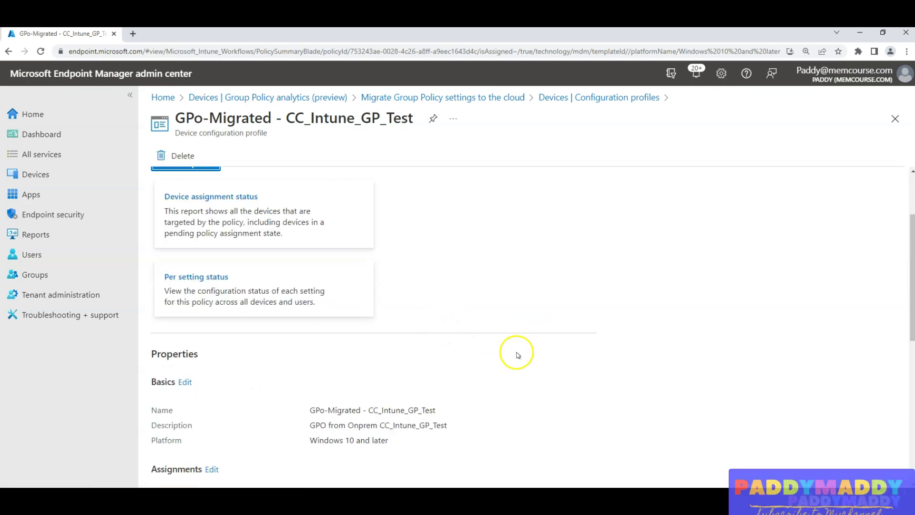
scroll(429, 367, "down", 3)
left_click(249, 359)
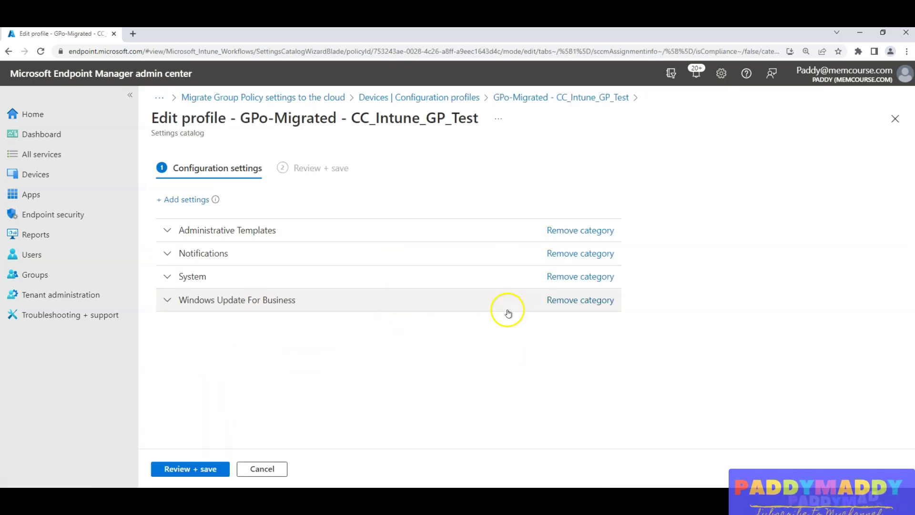
left_click(163, 303)
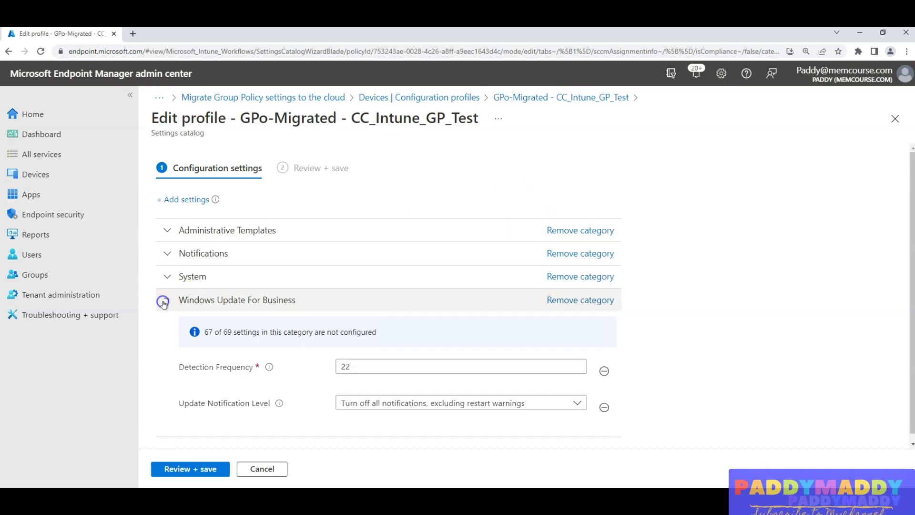
left_click(167, 276)
left_click(168, 253)
left_click(172, 231)
scroll(262, 347, "down", 2)
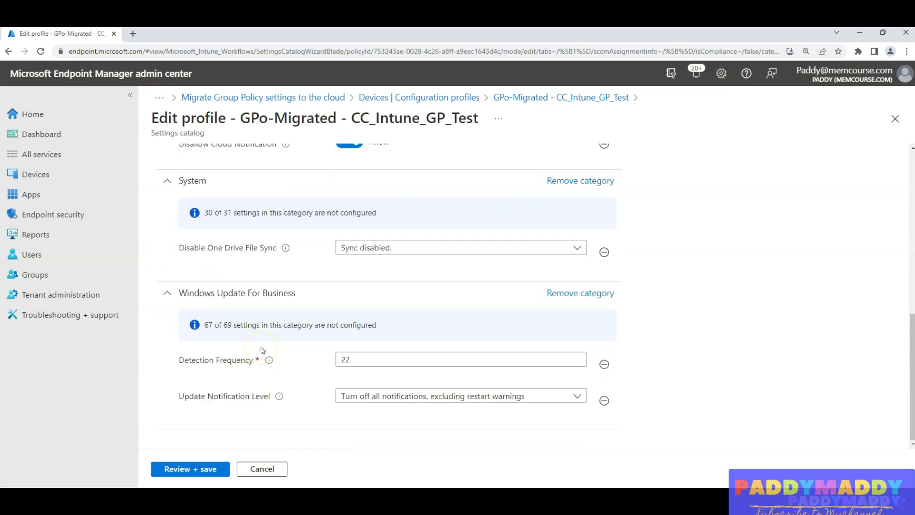
left_click(262, 469)
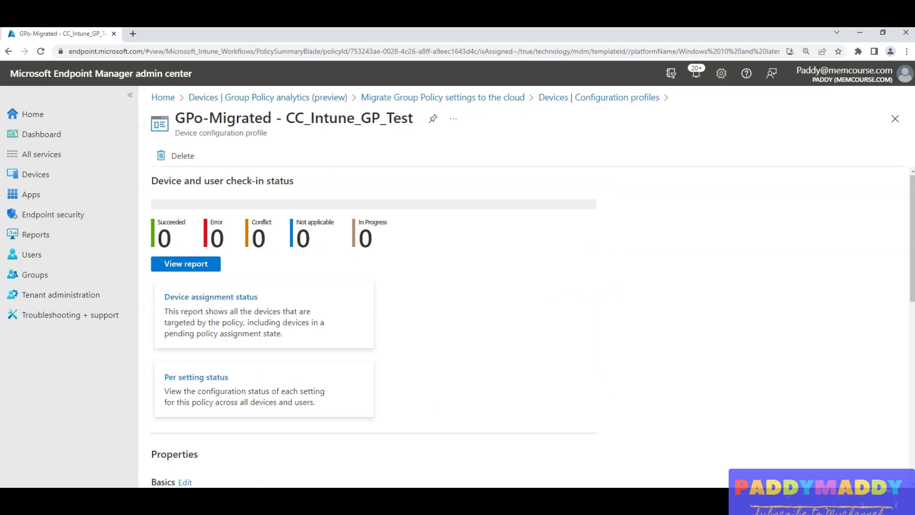